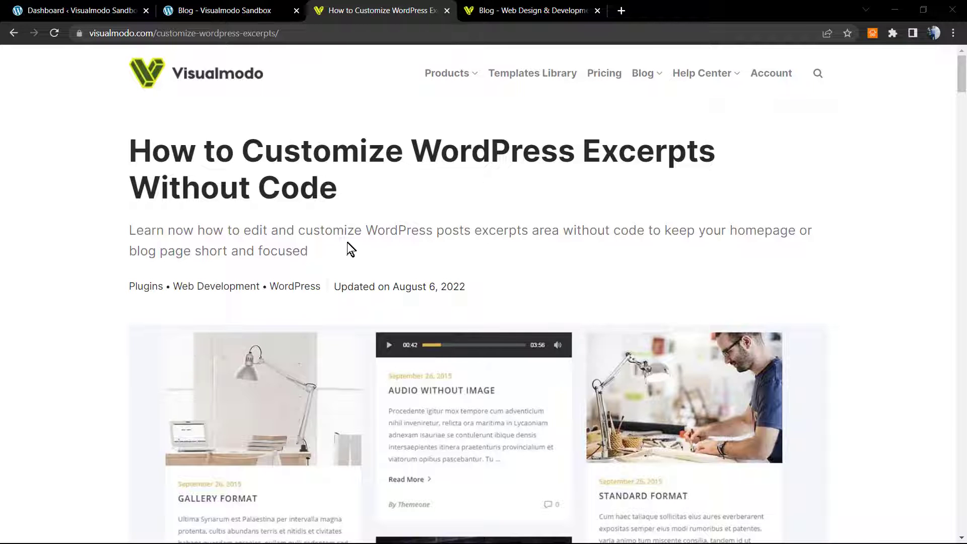
scroll(347, 241, down, 2)
scroll(346, 242, down, 3)
scroll(347, 242, up, 5)
scroll(343, 236, down, 3)
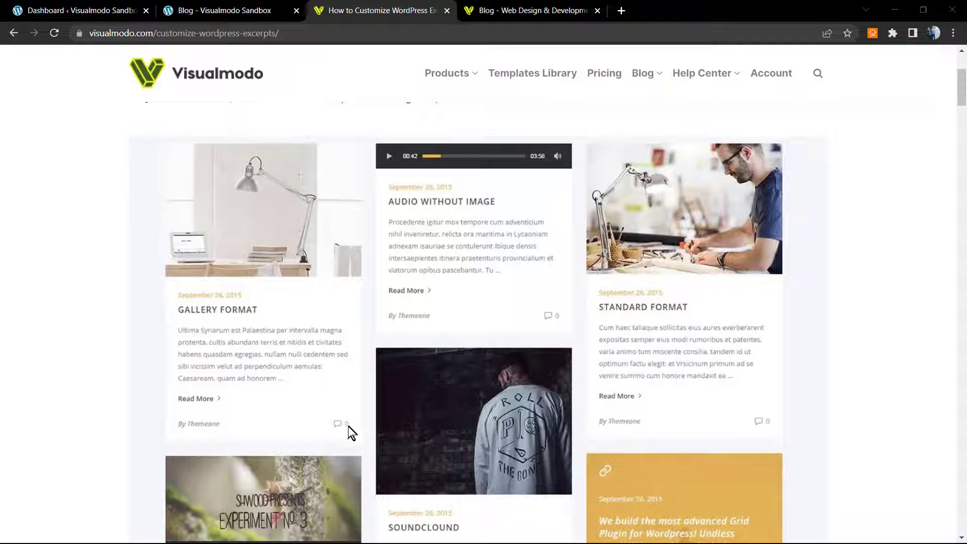
scroll(291, 381, down, 2)
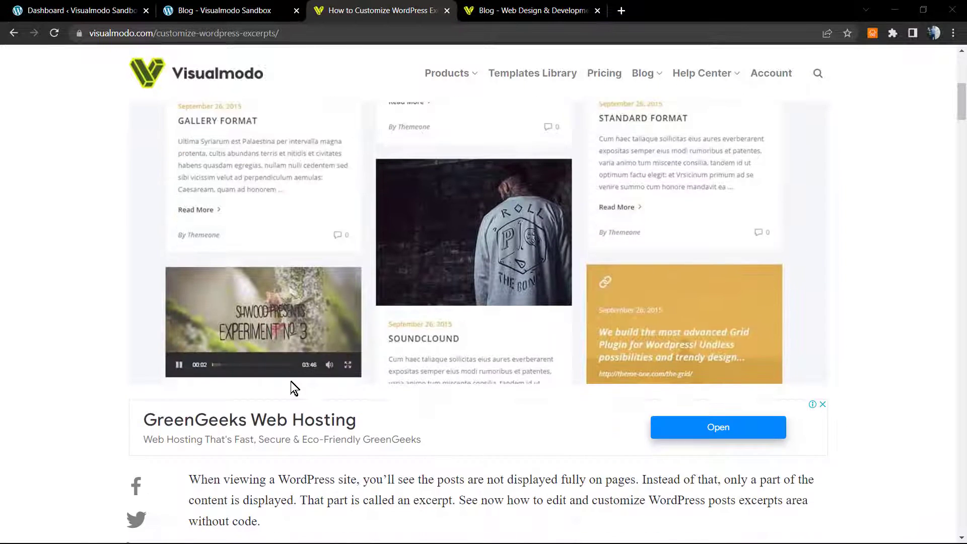
scroll(291, 382, up, 4)
scroll(295, 373, up, 2)
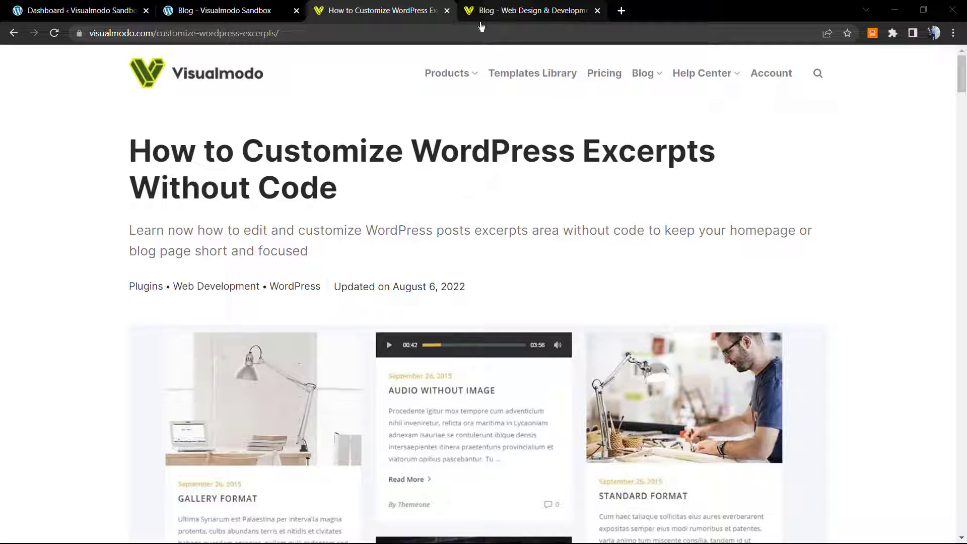
Step: On the Visualmodo blog tab, repeatedly highlight the gym logo design post's short excerpt
click(507, 11)
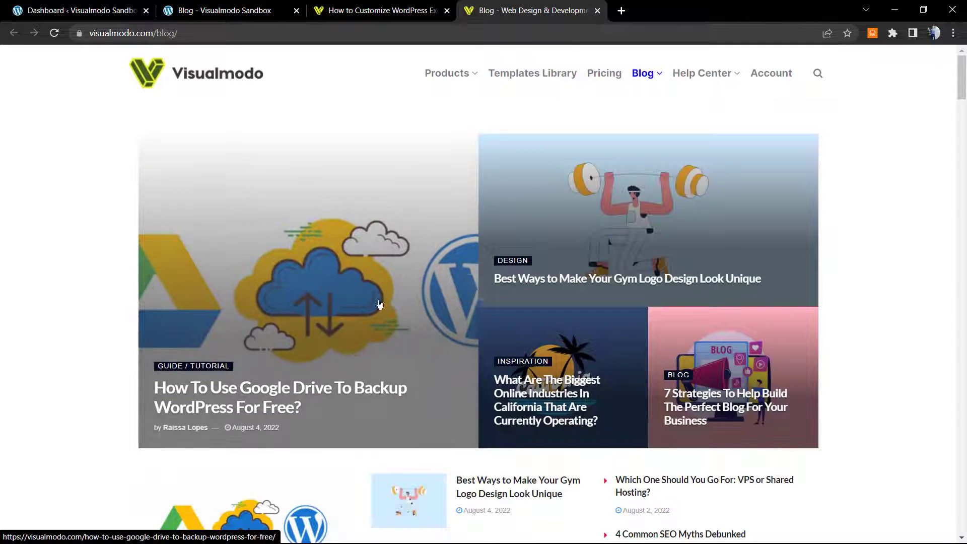
scroll(310, 320, down, 3)
scroll(310, 320, down, 5)
scroll(310, 320, down, 5)
scroll(311, 319, down, 3)
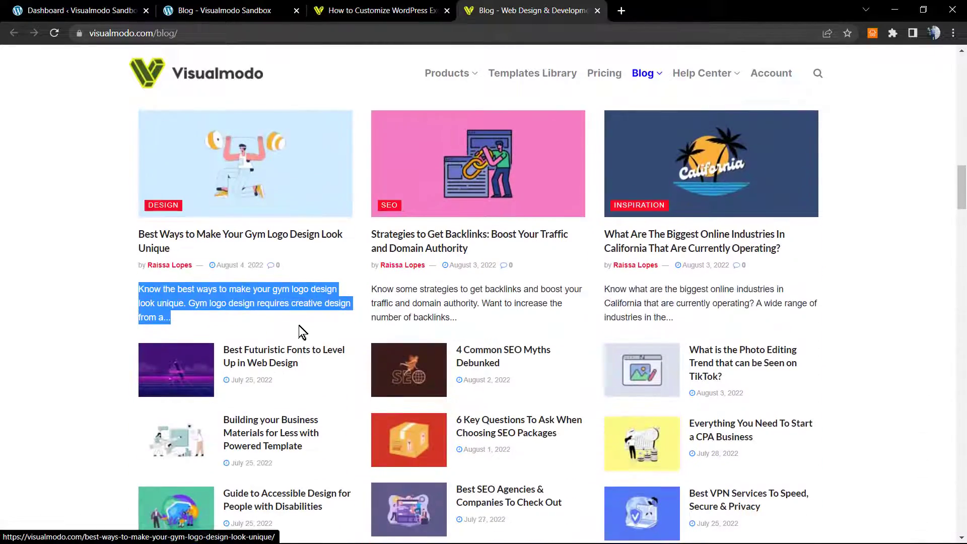
triple_click(421, 294)
scroll(421, 294, down, 5)
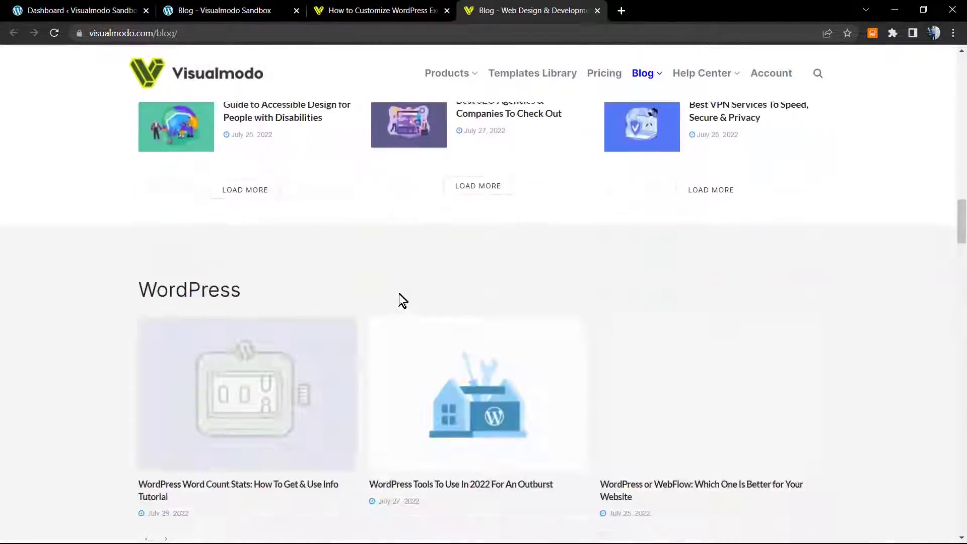
scroll(399, 294, down, 5)
scroll(402, 297, down, 5)
scroll(432, 299, down, 5)
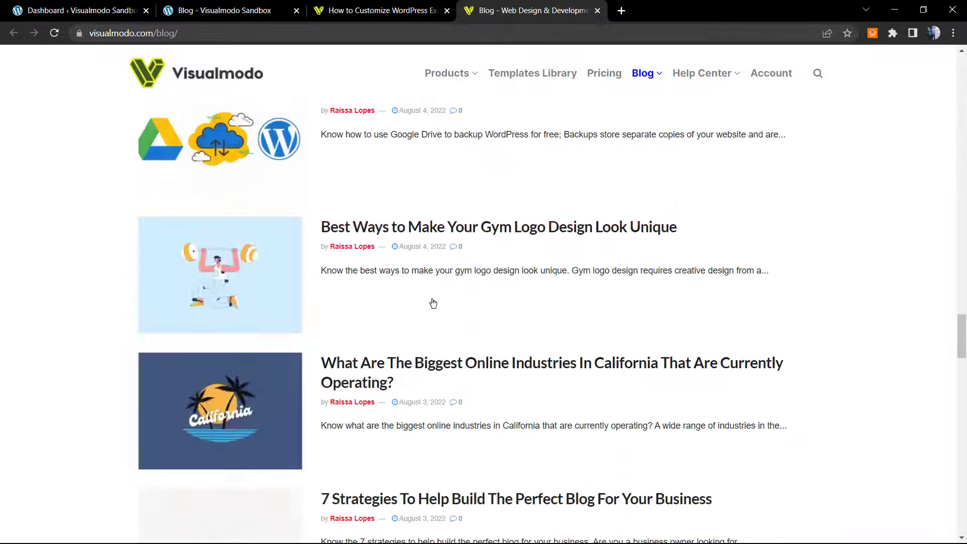
triple_click(418, 271)
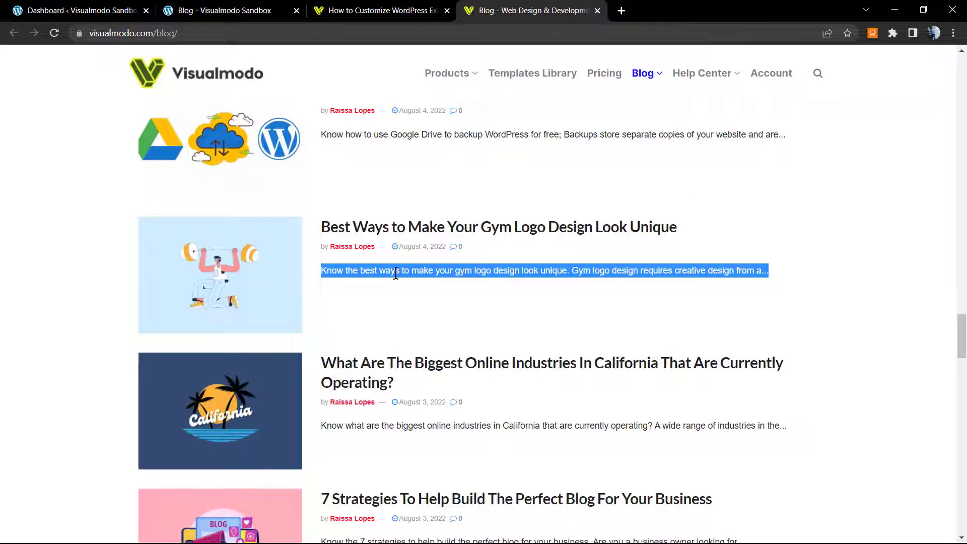
click(391, 273)
triple_click(390, 273)
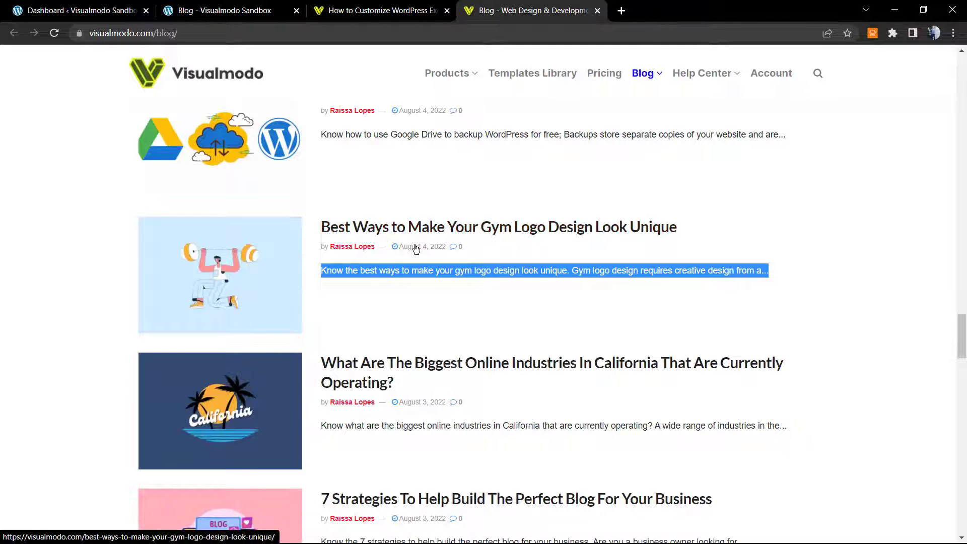
triple_click(422, 269)
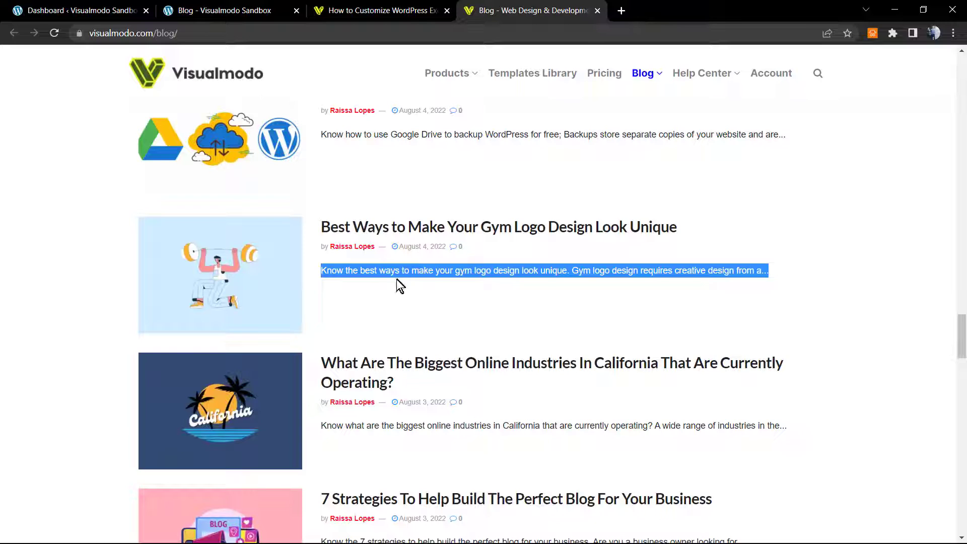
triple_click(369, 266)
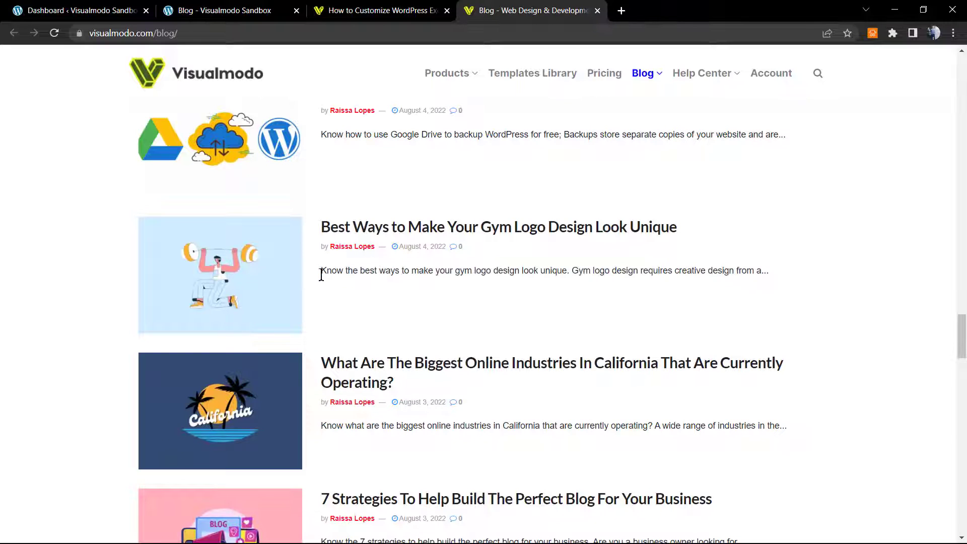
drag(322, 270, 678, 274)
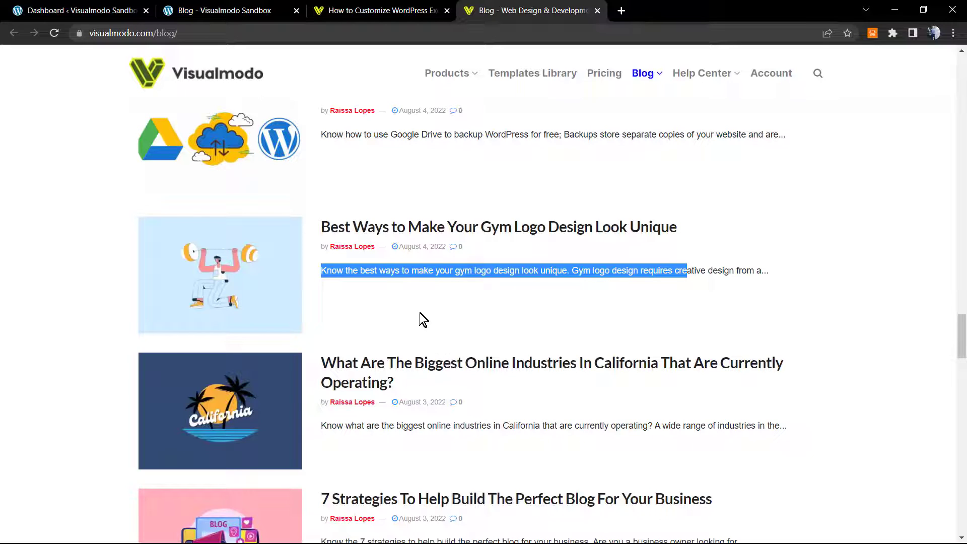
click(374, 274)
double_click(374, 273)
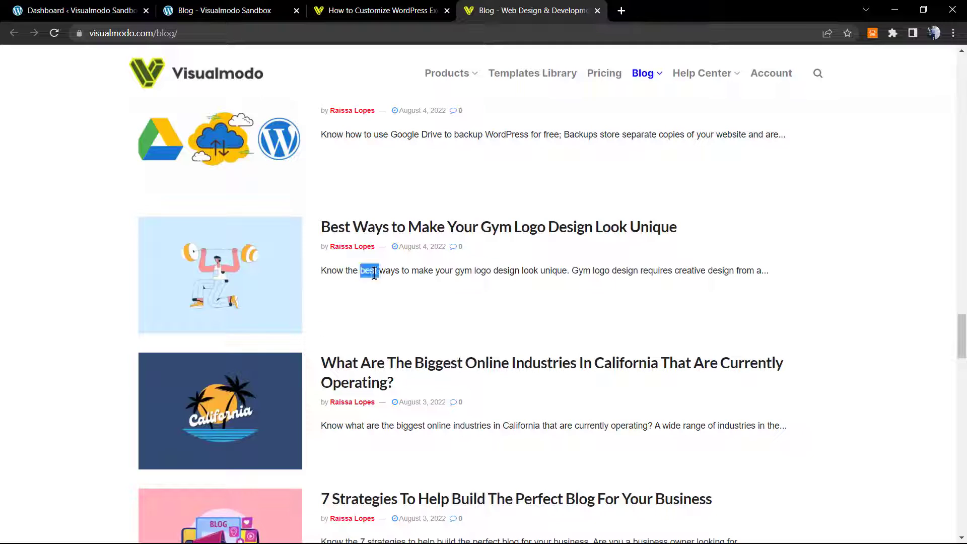
triple_click(373, 275)
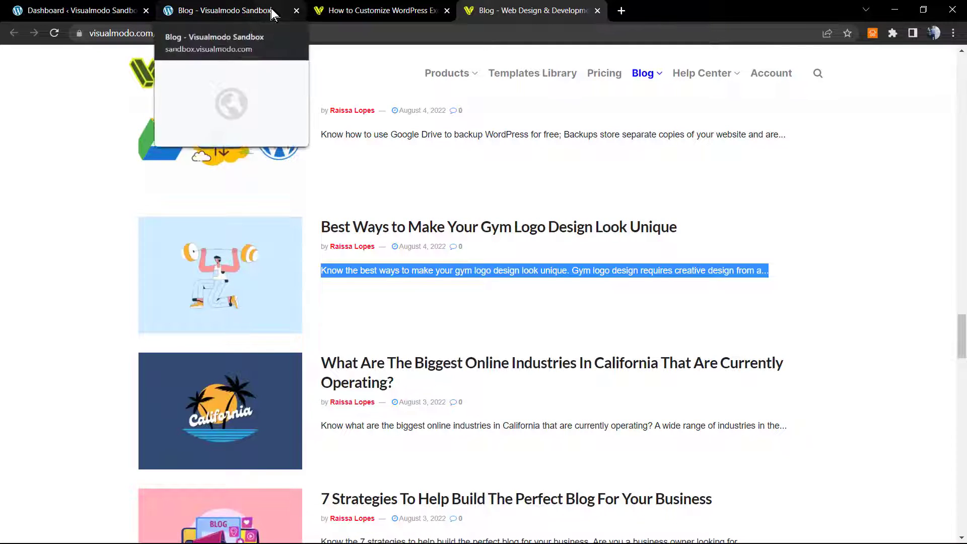
mouse_move(225, 11)
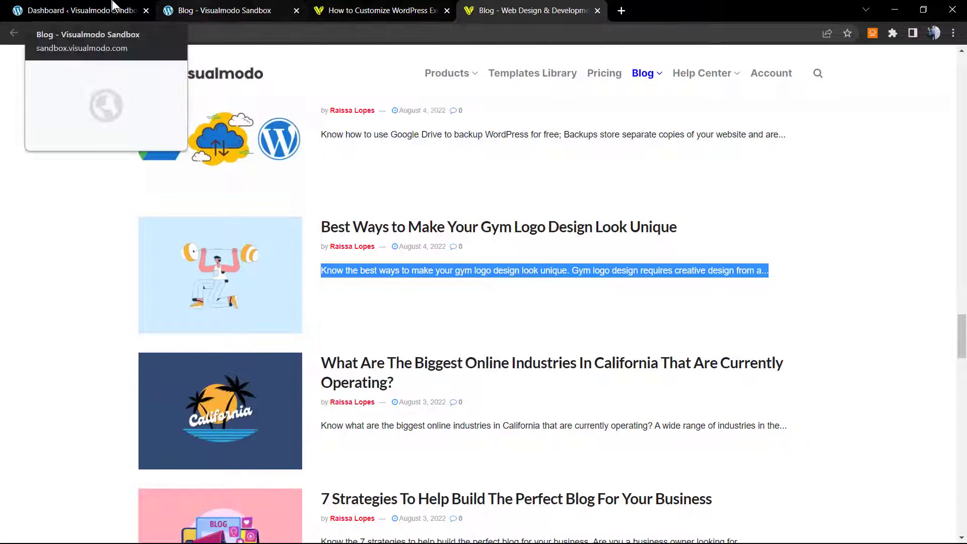
Step: Open the sandbox site's Reading Settings and highlight the 'Excerpt' choice for feed posts
click(75, 9)
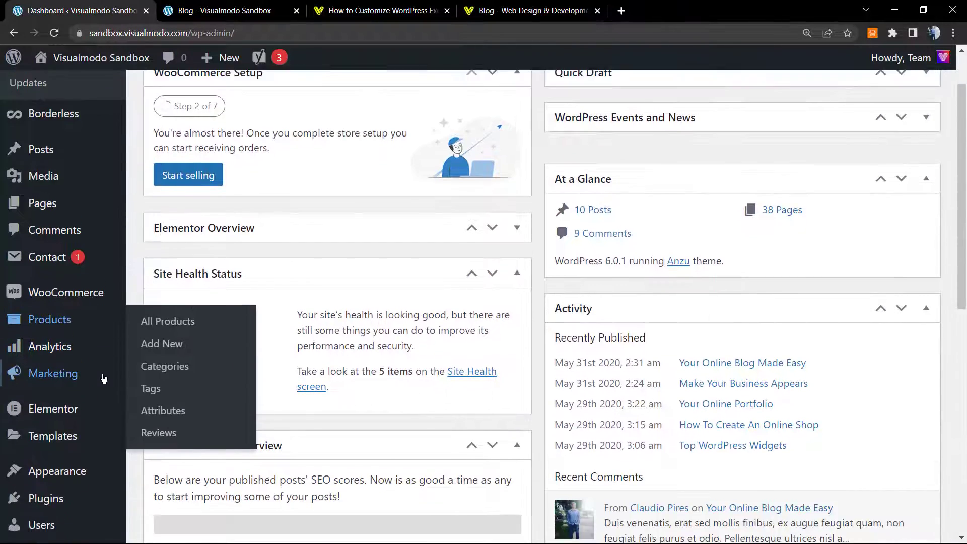
scroll(93, 405, down, 3)
scroll(50, 327, down, 2)
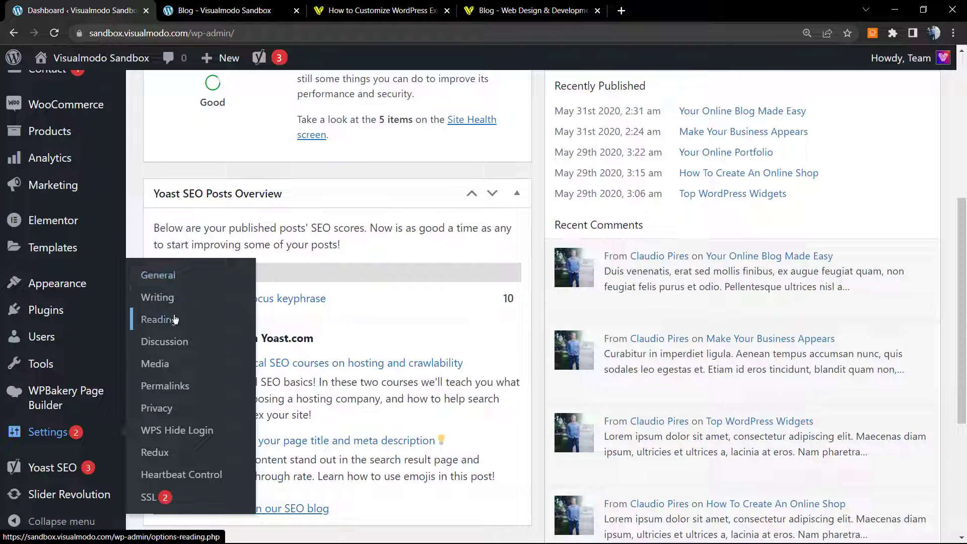
click(159, 319)
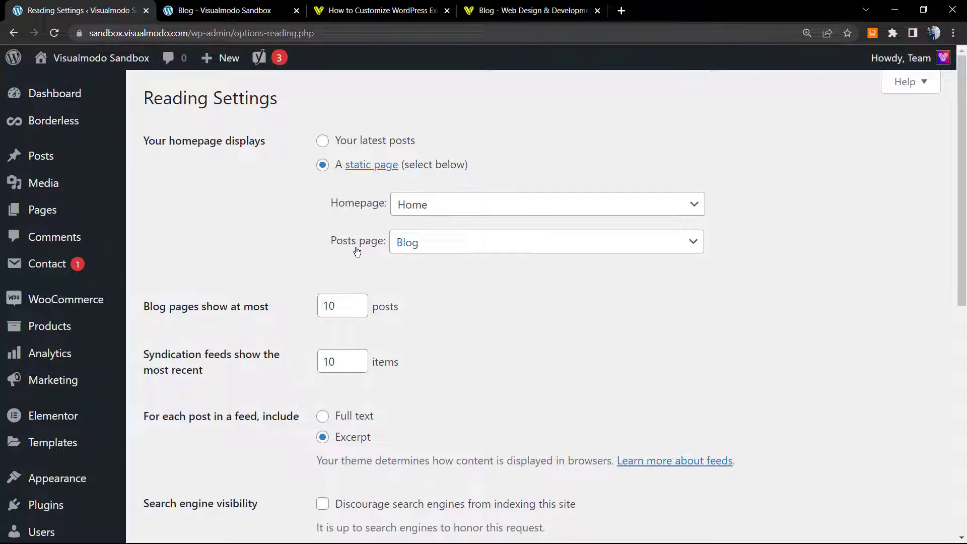
scroll(299, 249, down, 2)
scroll(264, 272, down, 1)
triple_click(201, 291)
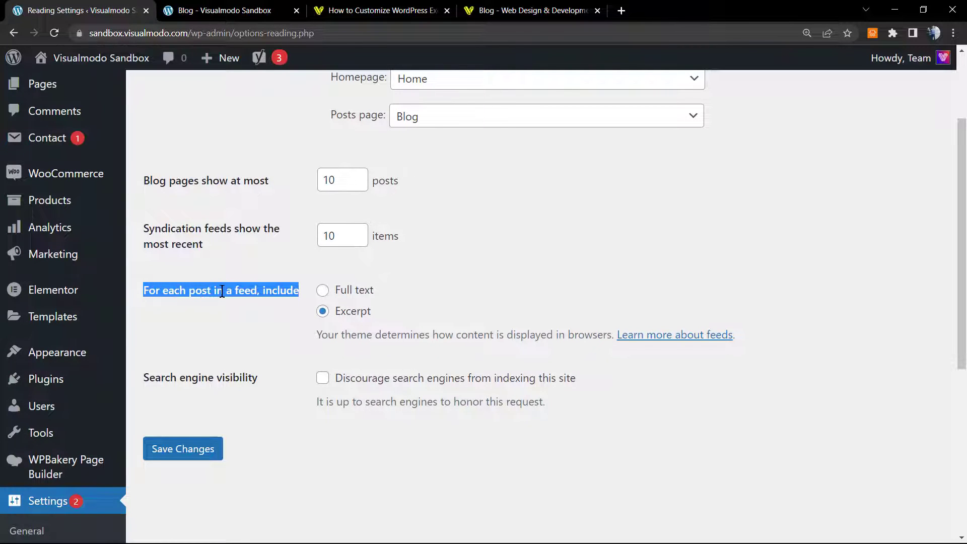
double_click(277, 291)
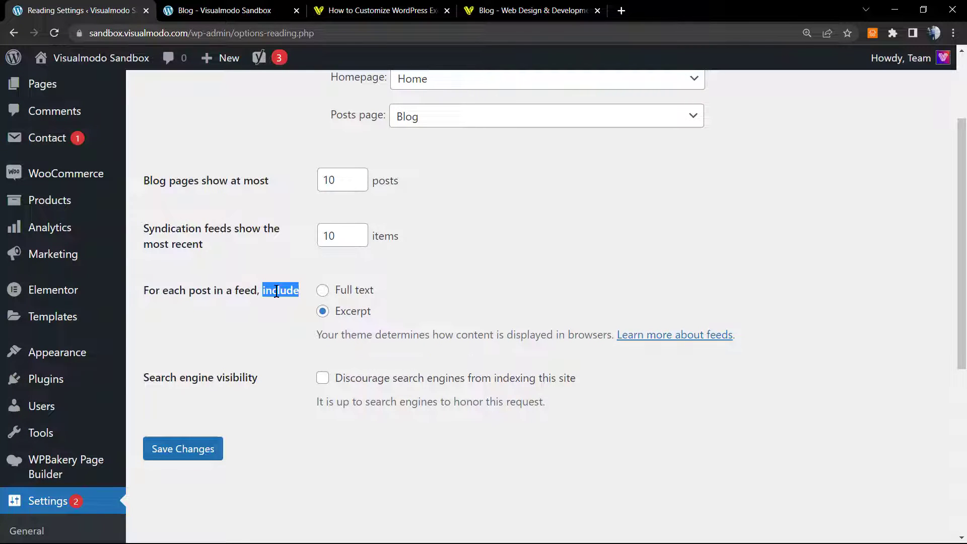
click(356, 312)
double_click(360, 312)
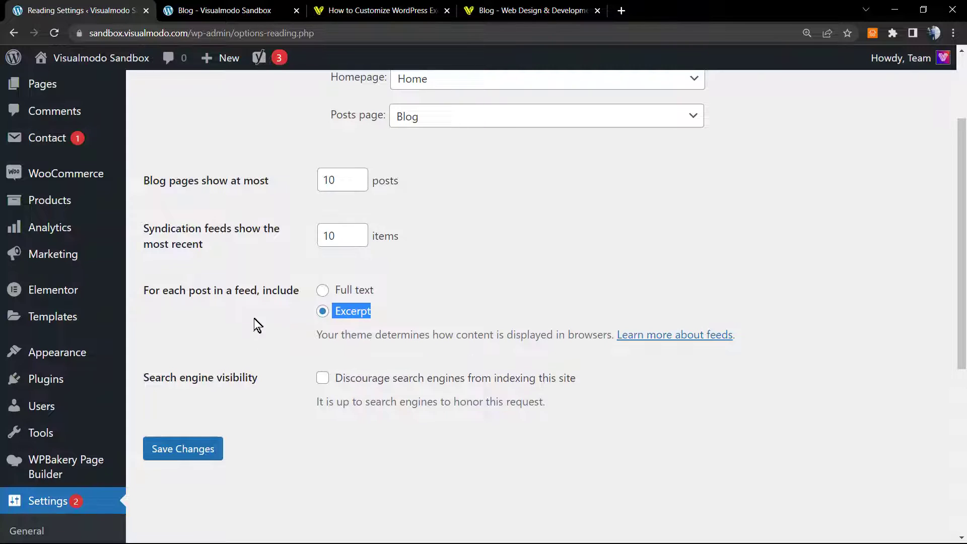
scroll(253, 319, up, 5)
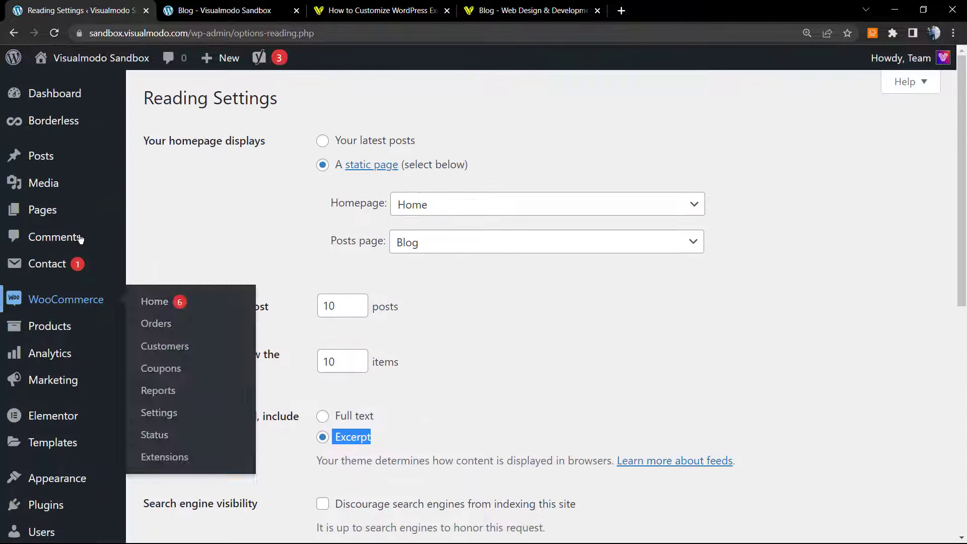
Step: Open 'Your Online Blog Made Easy' for editing from All Posts, then view the sandbox blog
click(42, 155)
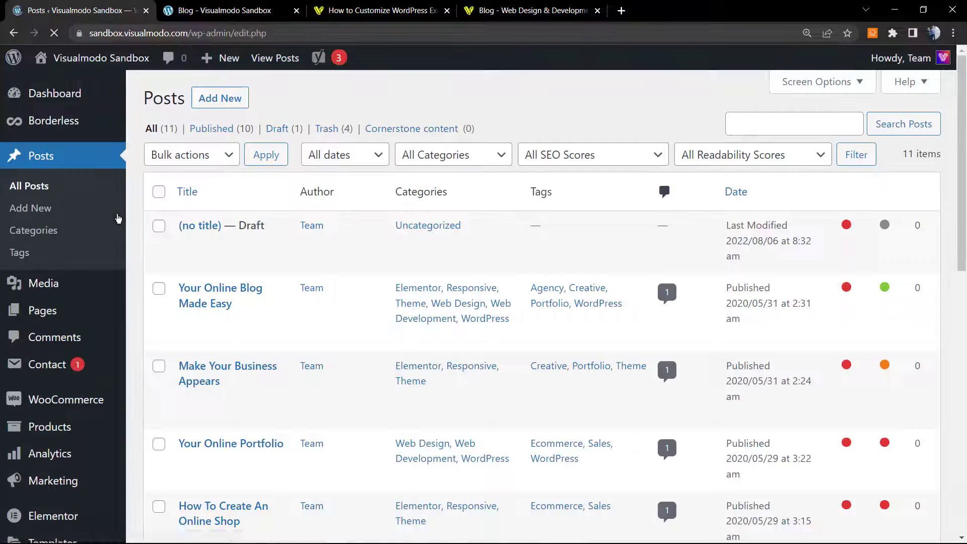
mouse_move(216, 283)
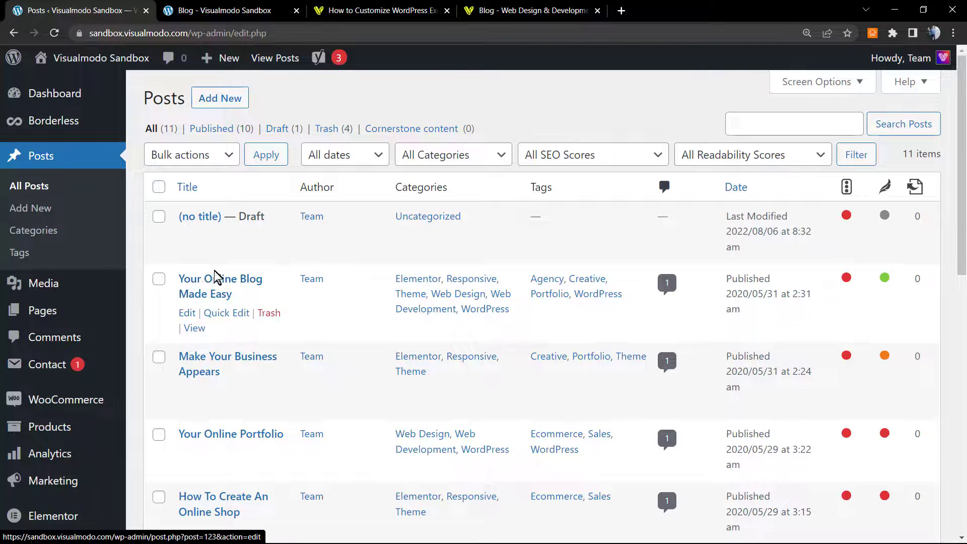
click(217, 278)
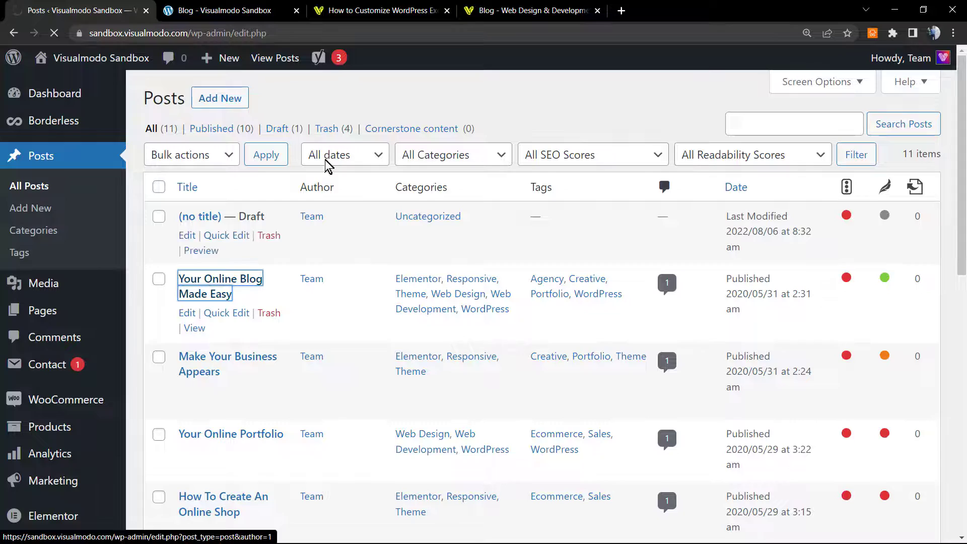
click(224, 9)
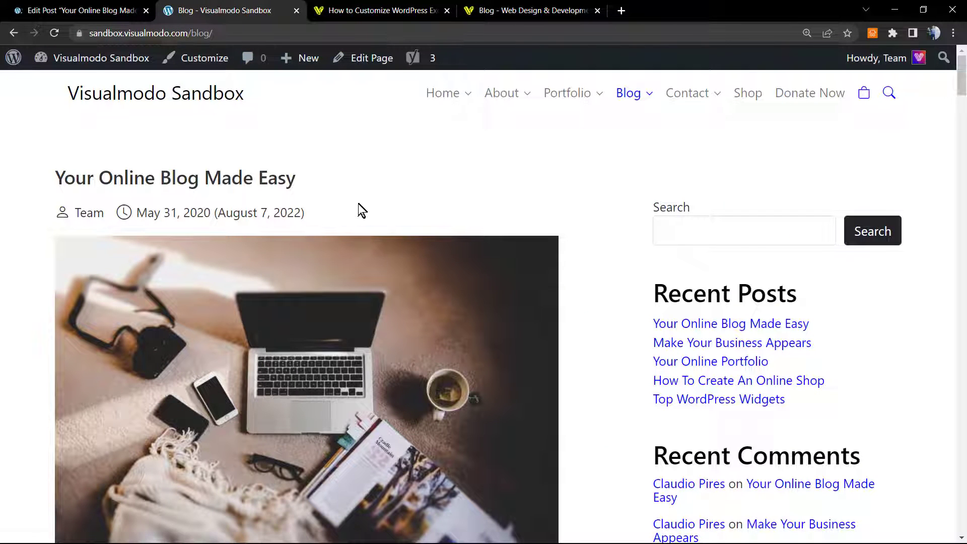
scroll(316, 201, down, 3)
Step: Highlight the first post's excerpt sentences on the blog page, then return to the editor
triple_click(183, 330)
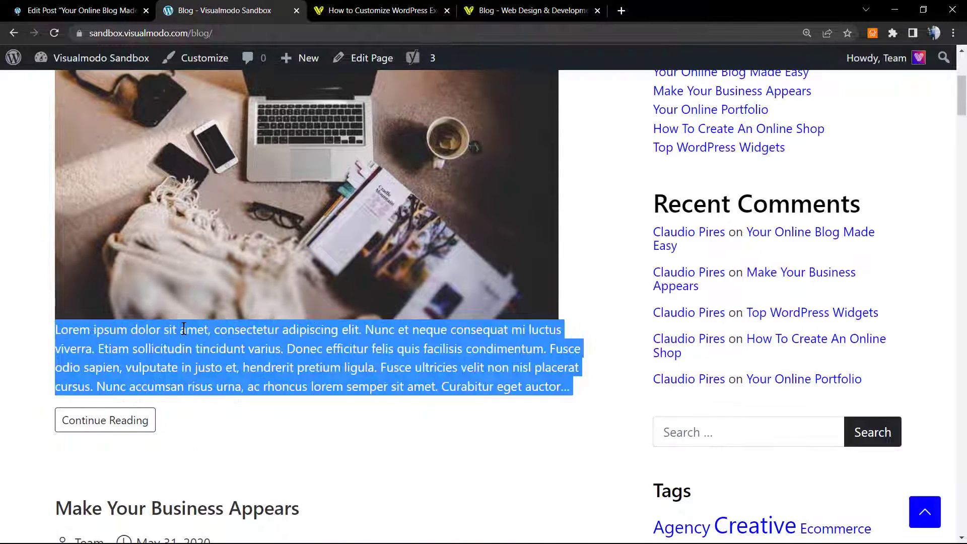
double_click(200, 353)
triple_click(200, 353)
double_click(201, 354)
click(221, 353)
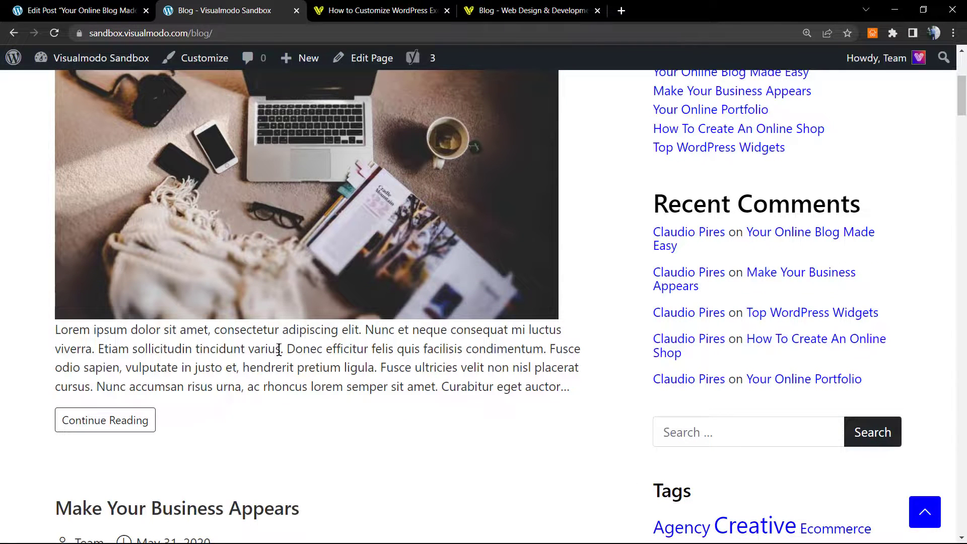
drag(284, 349, 32, 333)
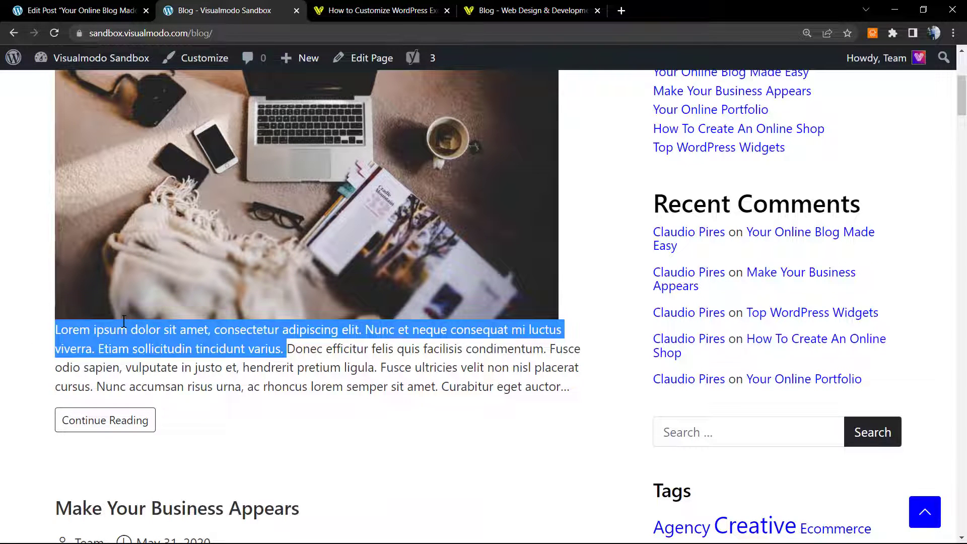
scroll(318, 399, up, 2)
scroll(318, 399, down, 1)
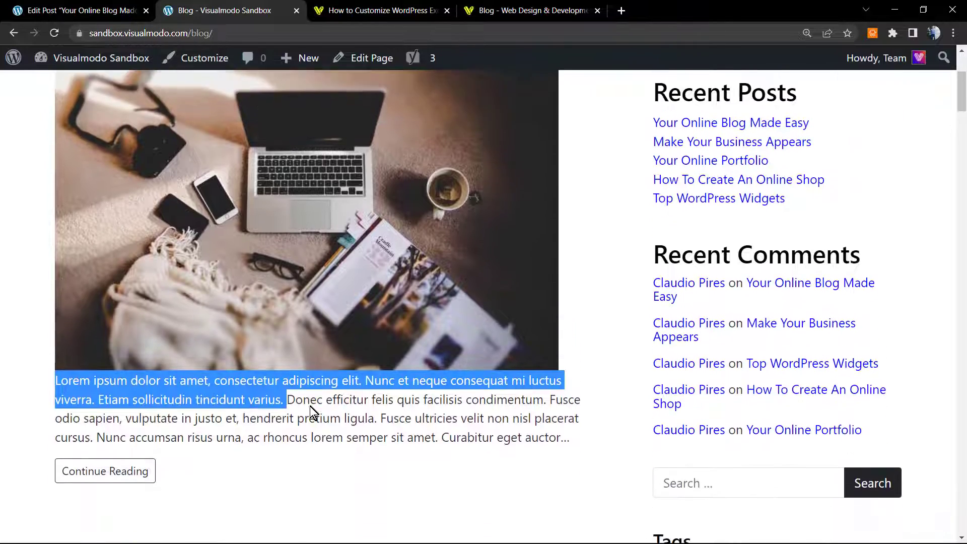
scroll(310, 411, up, 2)
scroll(299, 408, down, 1)
scroll(299, 408, up, 2)
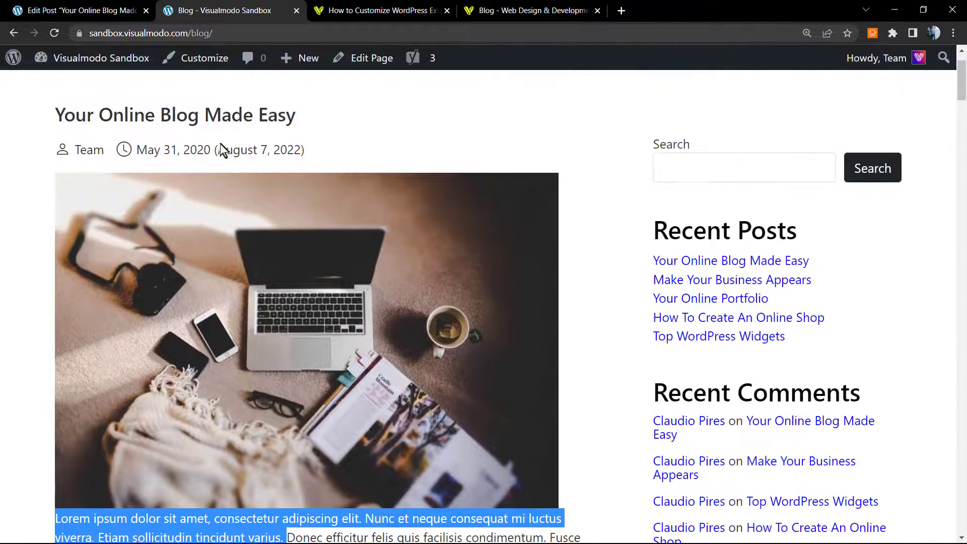
click(82, 10)
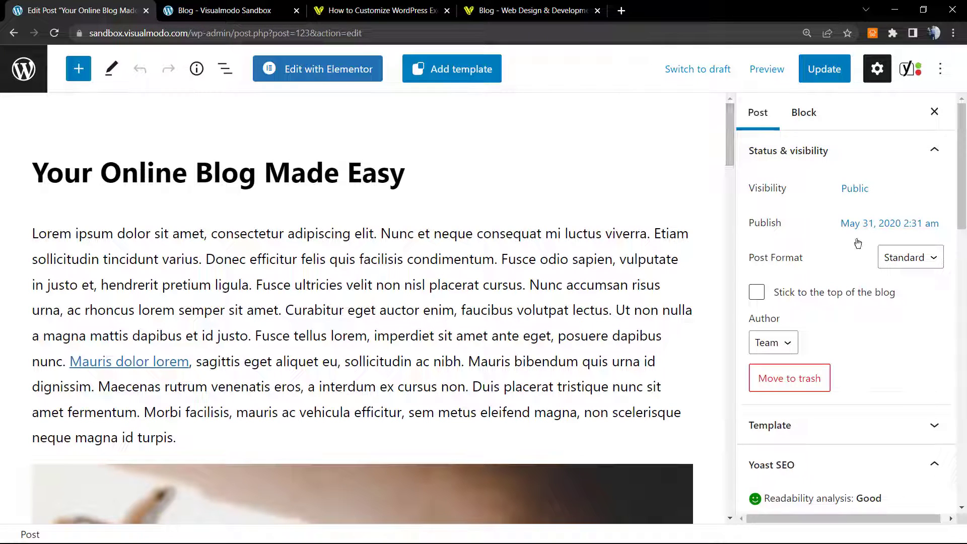
Step: Enlarge the editor view and expand the Post sidebar's Excerpt panel, with Yoast SEO collapsed
key(ctrl+plus)
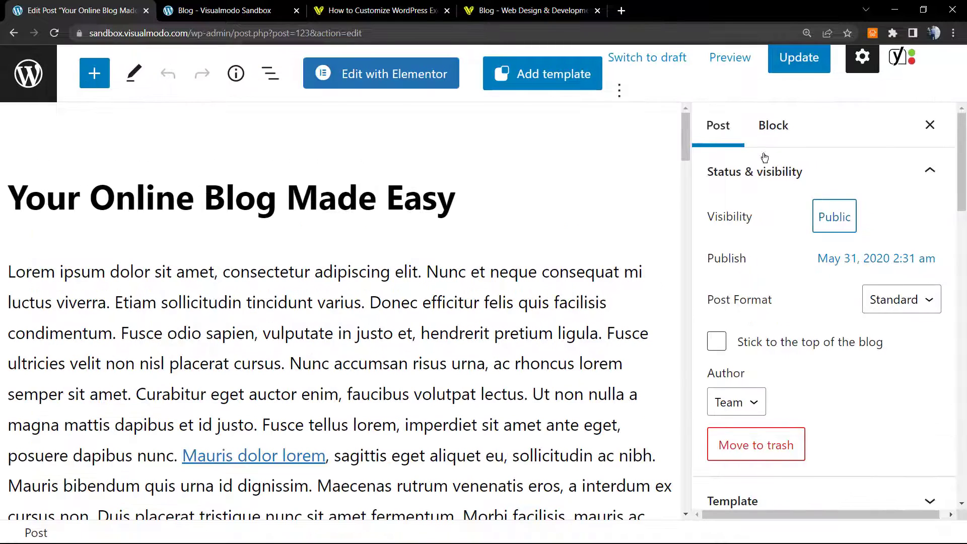
click(734, 127)
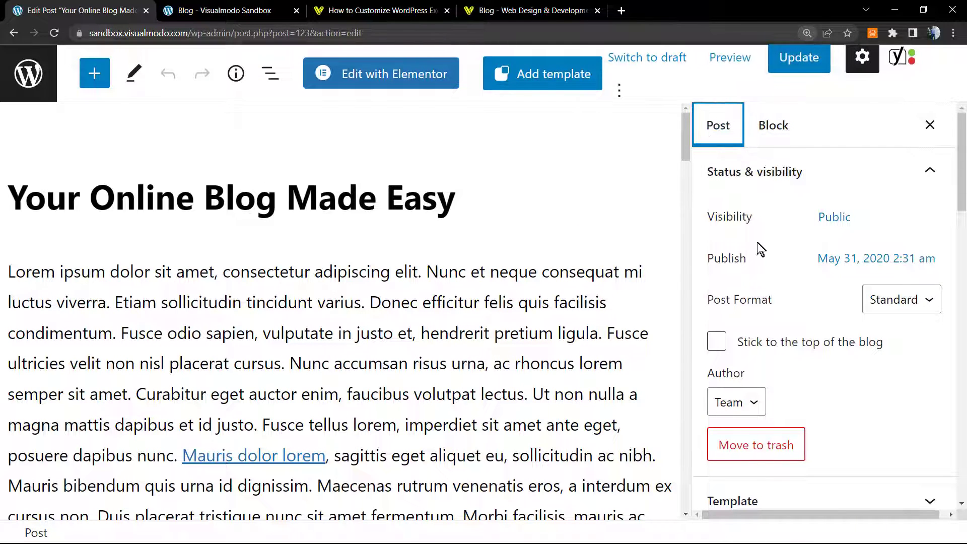
scroll(760, 245, down, 2)
scroll(763, 248, down, 2)
scroll(763, 249, down, 2)
scroll(765, 253, down, 1)
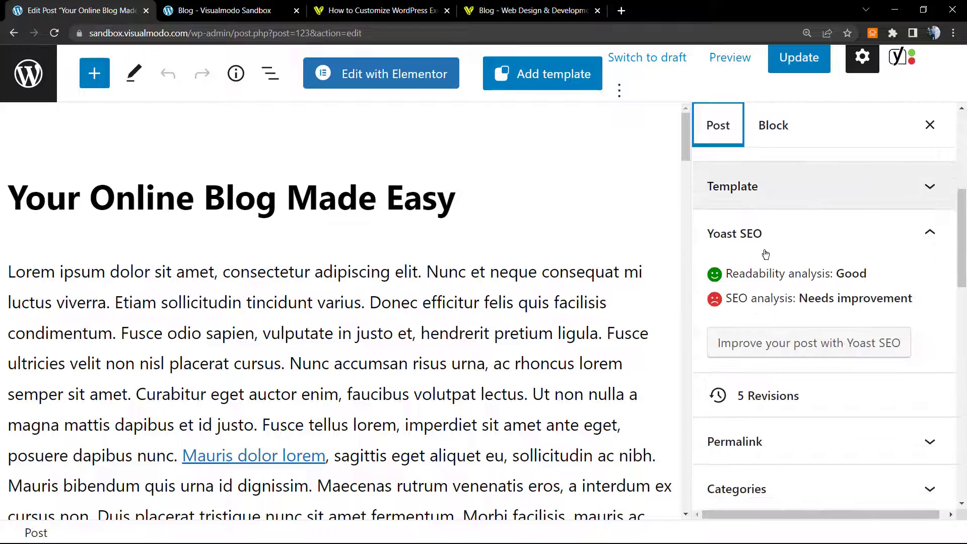
click(765, 233)
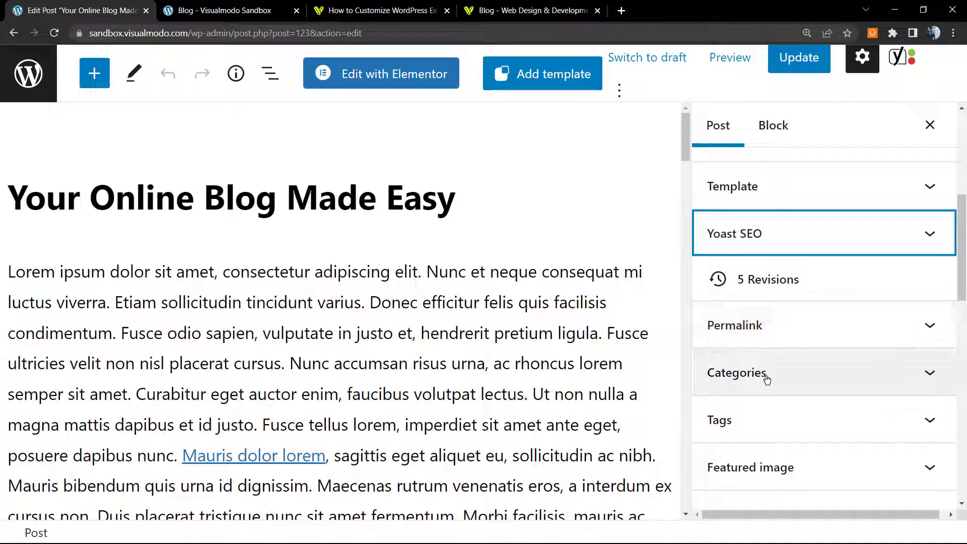
scroll(763, 382, down, 2)
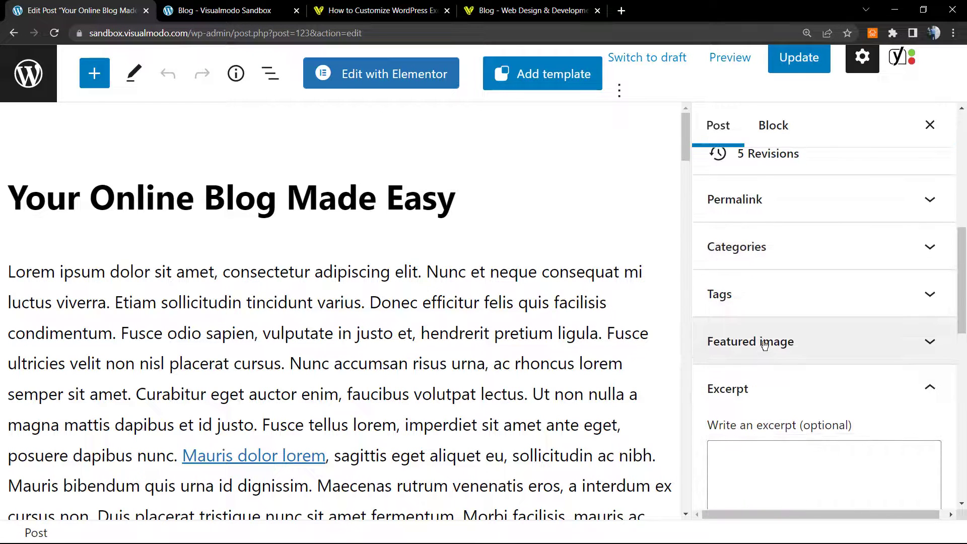
click(765, 388)
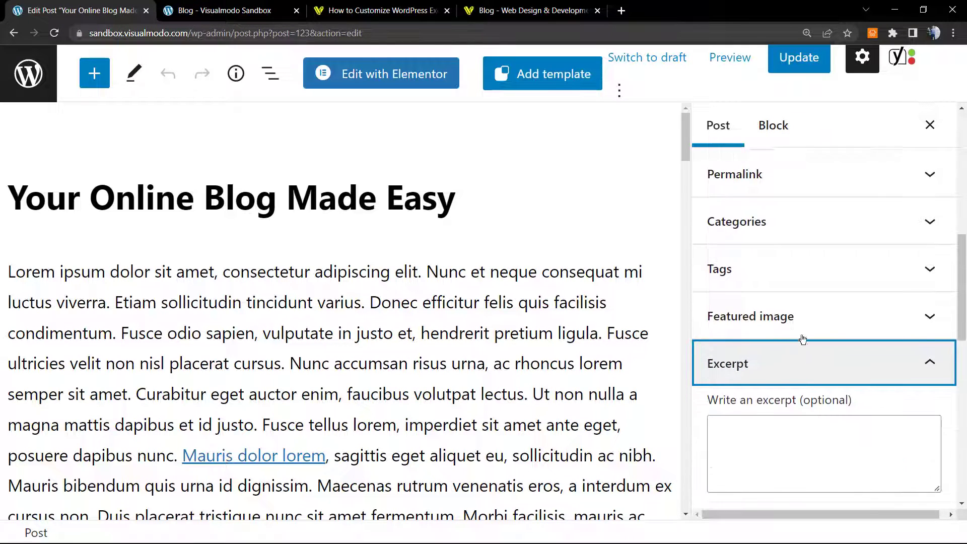
scroll(801, 325, down, 2)
Step: Paste the opening lorem ipsum sentences as the manual excerpt and update the post
click(767, 349)
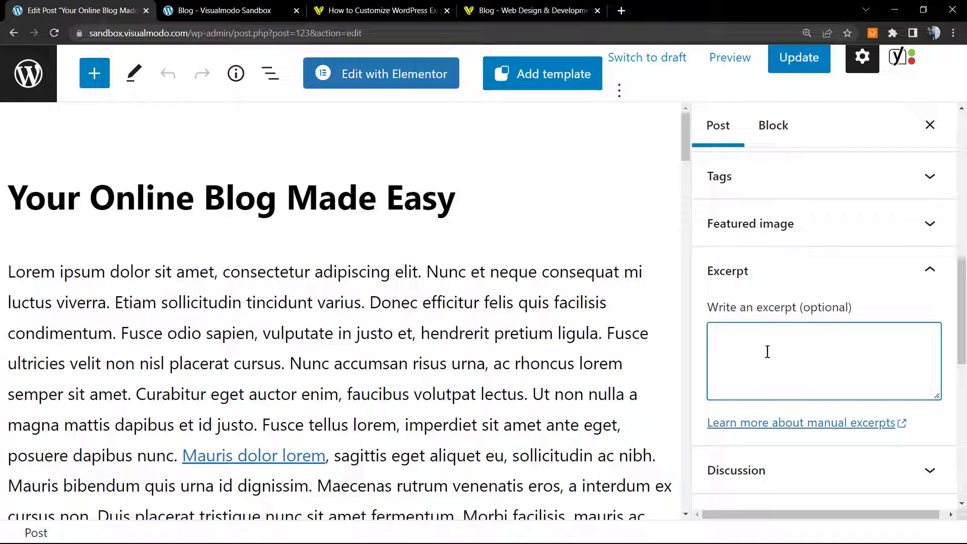
text(Lorem ipsum dolor sit amet, consectetur adipiscing elit. Nunc et neque consequat mi luctus viverra. Etiam sollicitudin tincidunt varius.)
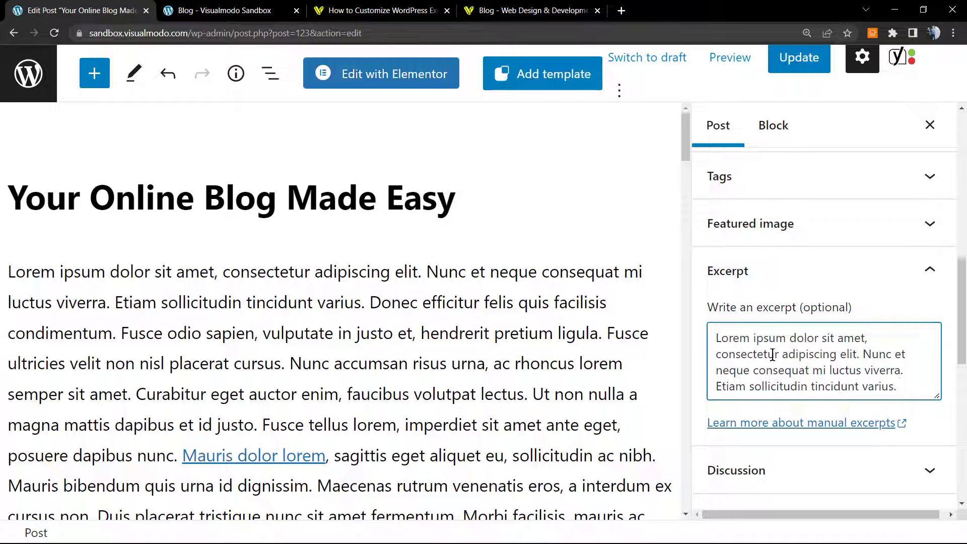
click(799, 58)
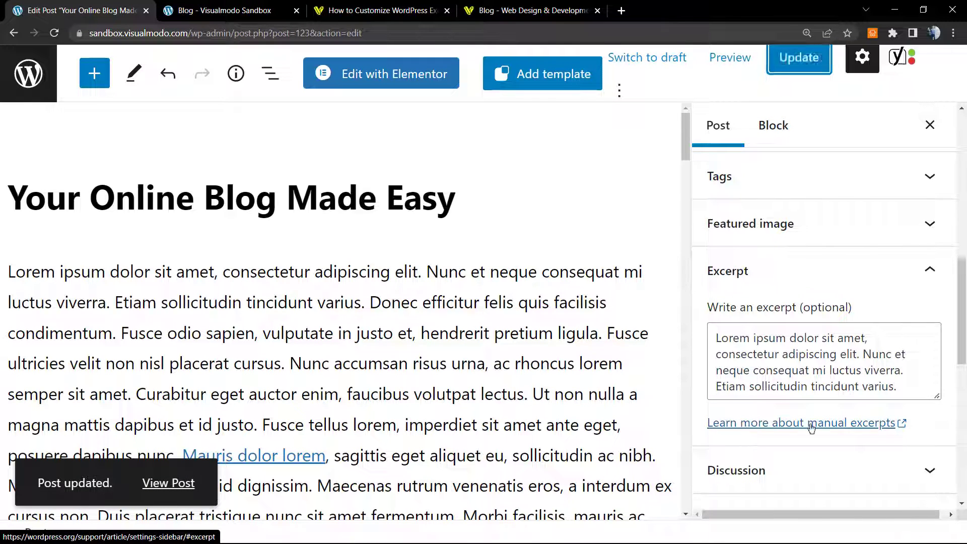
Step: View the manual excerpts help link in a new tab, close it, and return to the tutorial
right_click(748, 429)
click(831, 325)
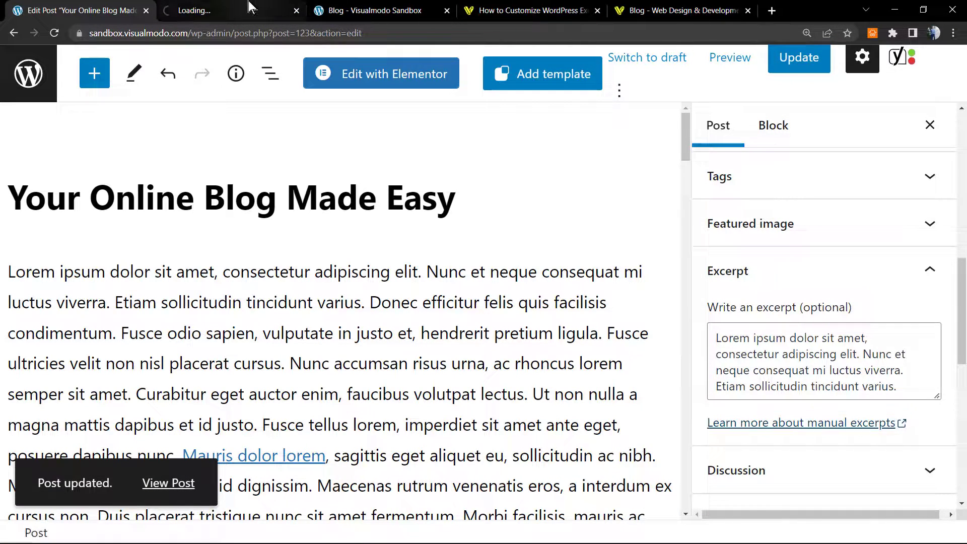
click(227, 10)
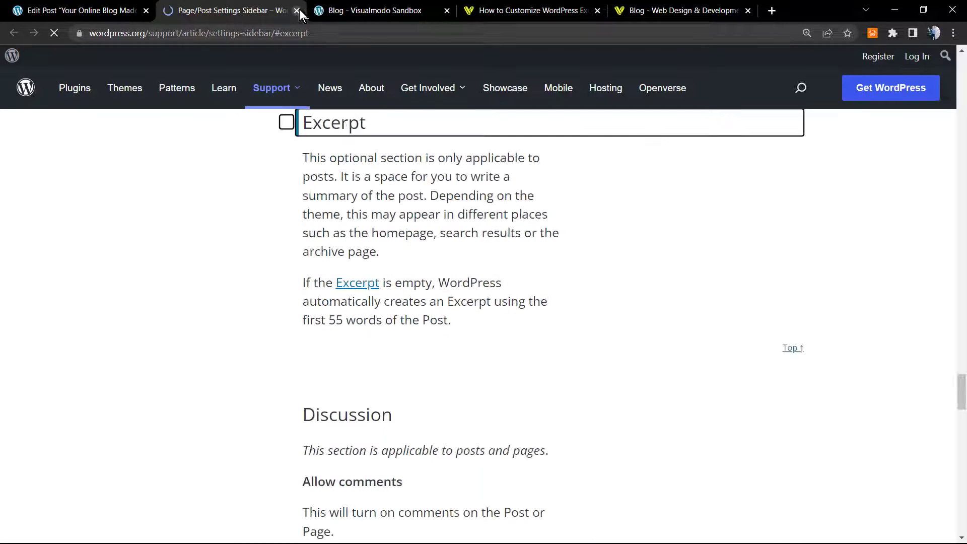
click(299, 10)
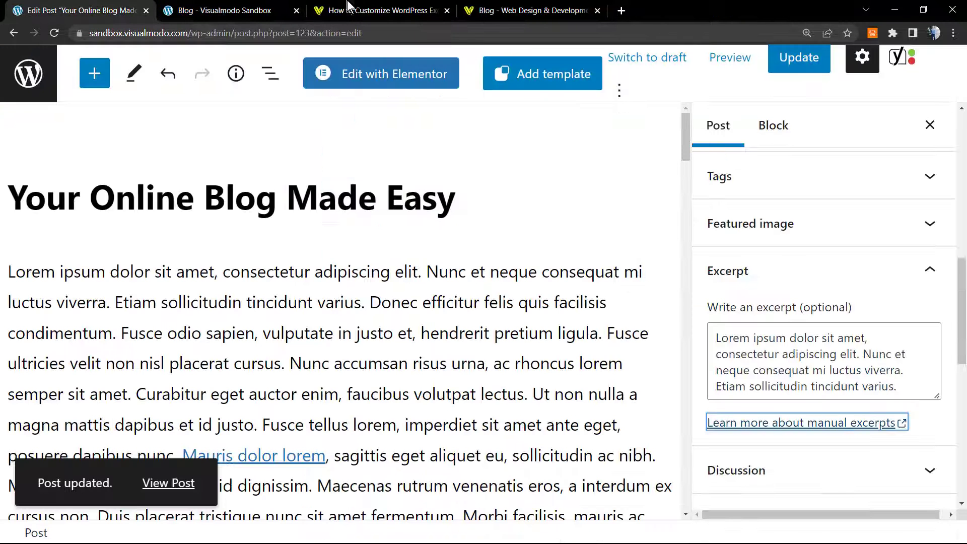
click(348, 10)
Step: After selecting the tutorial heading, highlight the first post's new manual excerpt on the sandbox blog
triple_click(323, 168)
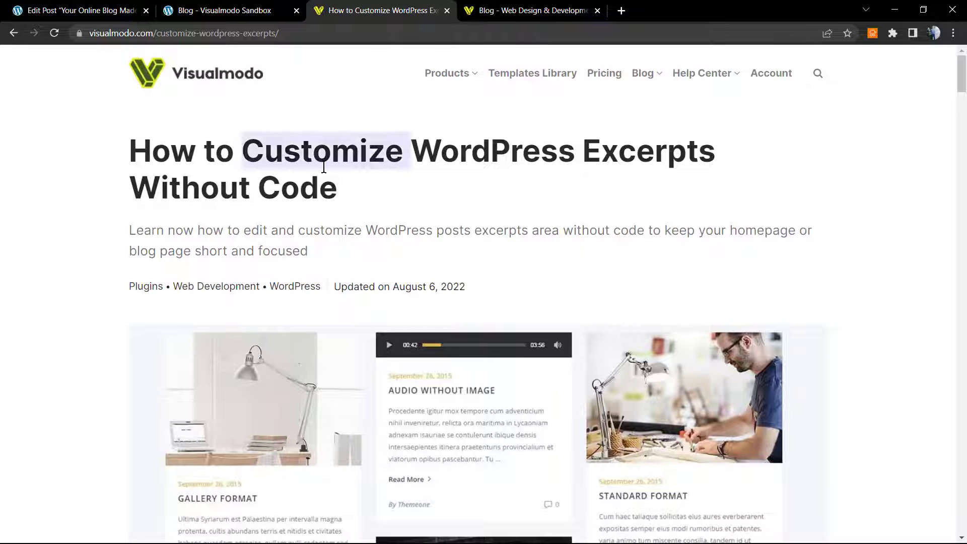
triple_click(324, 168)
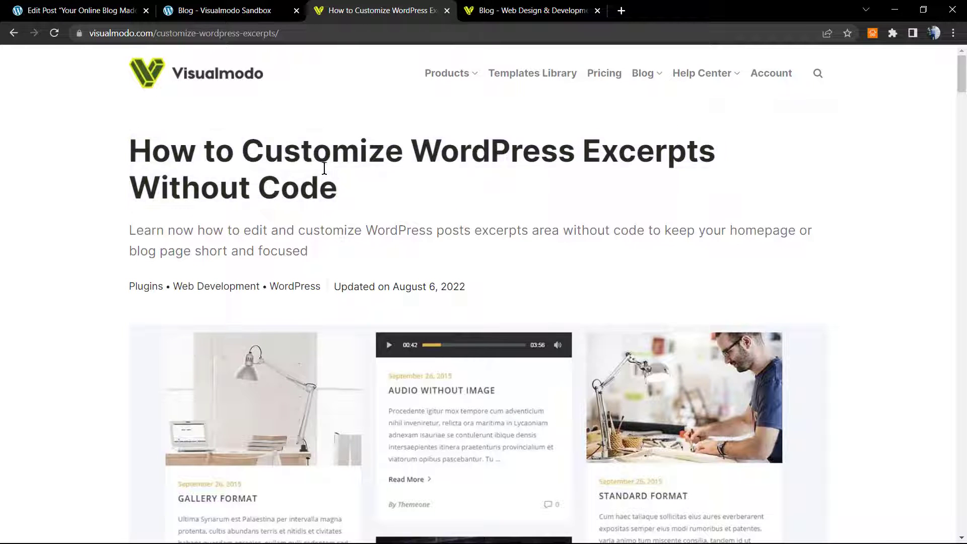
click(325, 168)
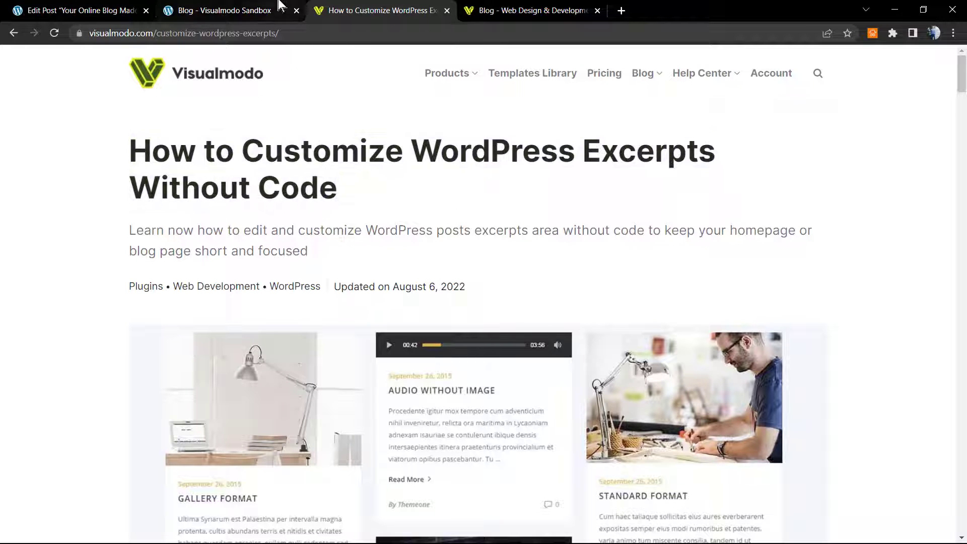
click(225, 10)
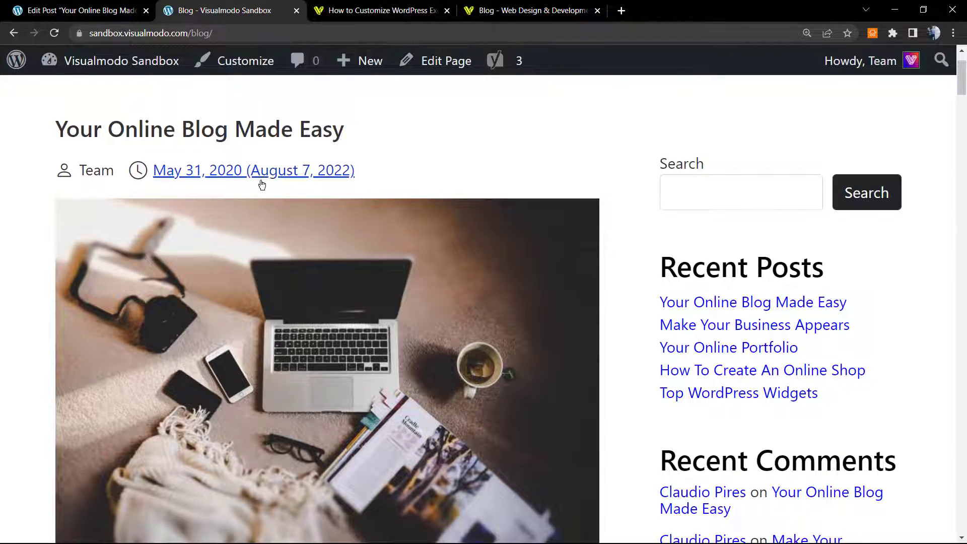
scroll(276, 187, down, 2)
scroll(293, 237, up, 1)
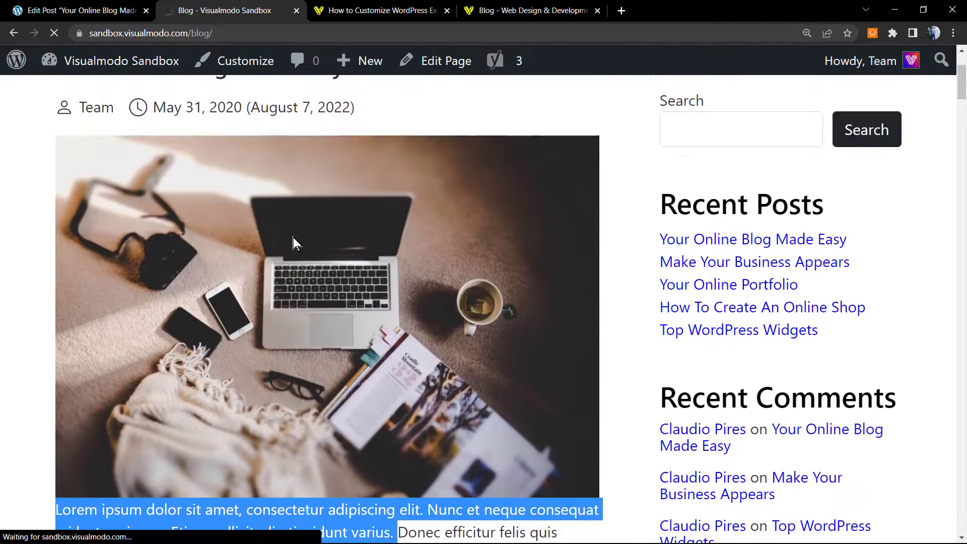
scroll(293, 238, down, 3)
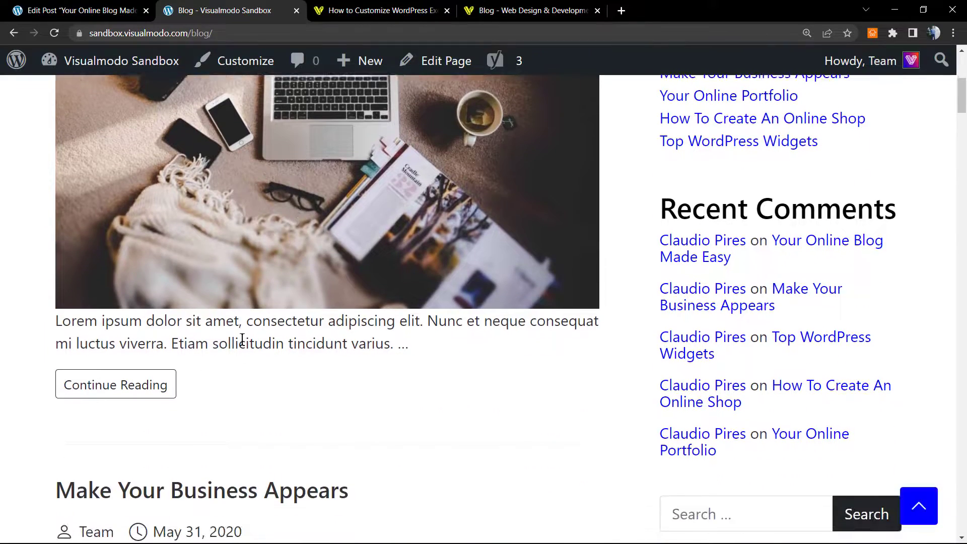
triple_click(241, 340)
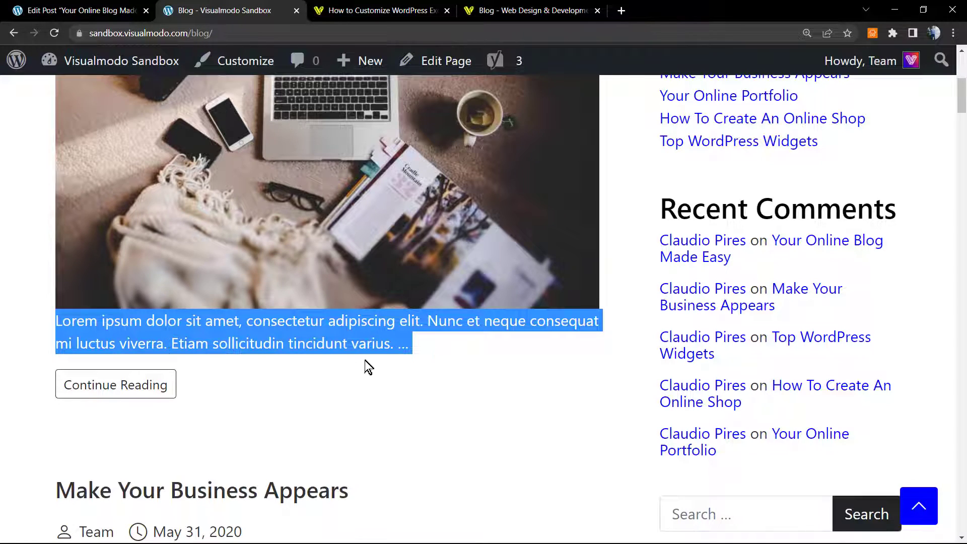
scroll(367, 367, down, 3)
scroll(368, 367, down, 2)
scroll(368, 366, down, 2)
scroll(368, 366, up, 5)
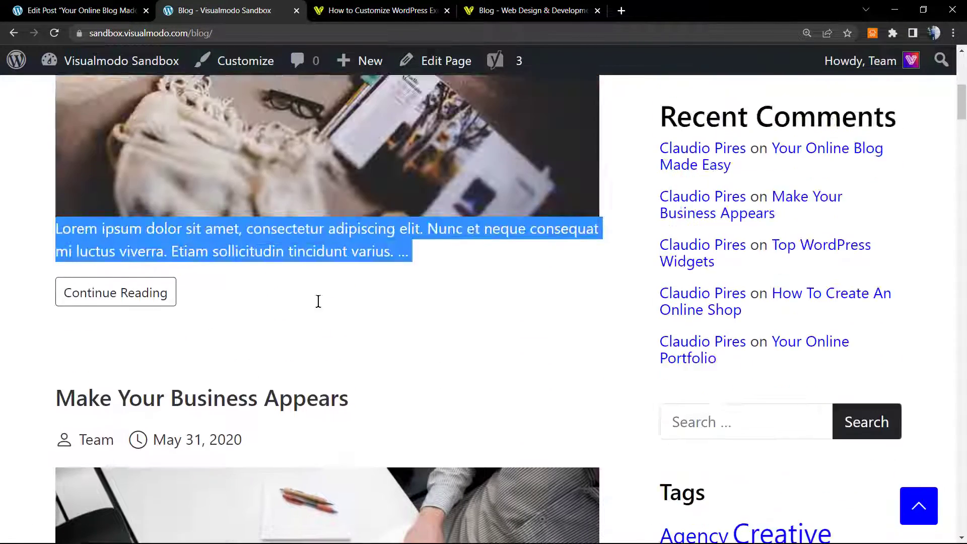
scroll(318, 302, up, 2)
Step: Back in the post editor, refocus the sidebar Excerpt box after touching the meta description field
key(ctrl+1)
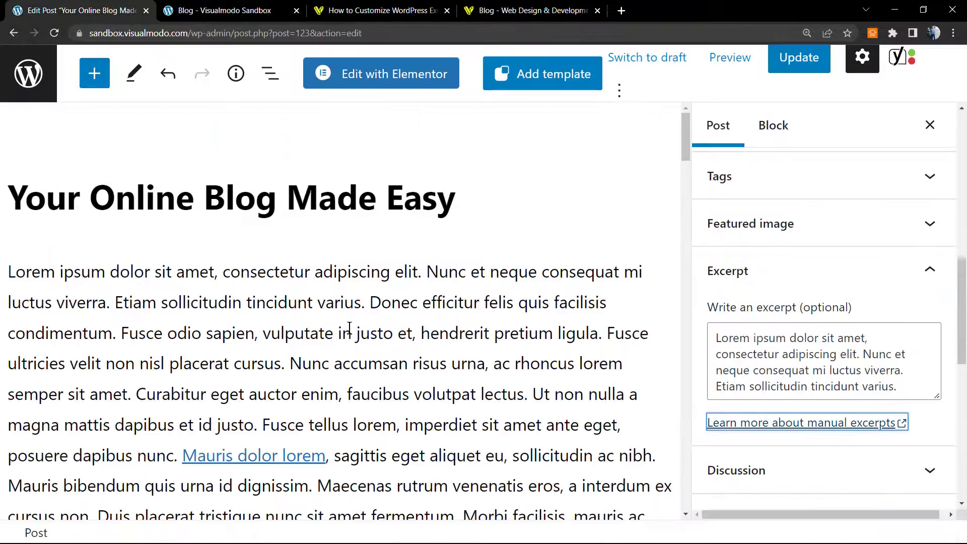
scroll(336, 324, down, 3)
scroll(336, 323, down, 3)
scroll(337, 323, down, 4)
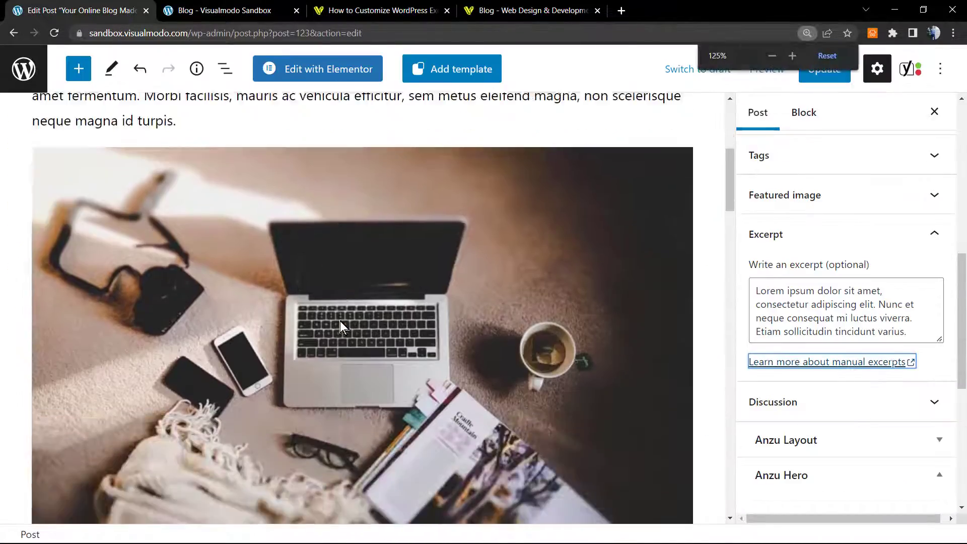
scroll(337, 324, down, 4)
scroll(288, 324, down, 4)
scroll(250, 341, down, 4)
scroll(234, 351, down, 5)
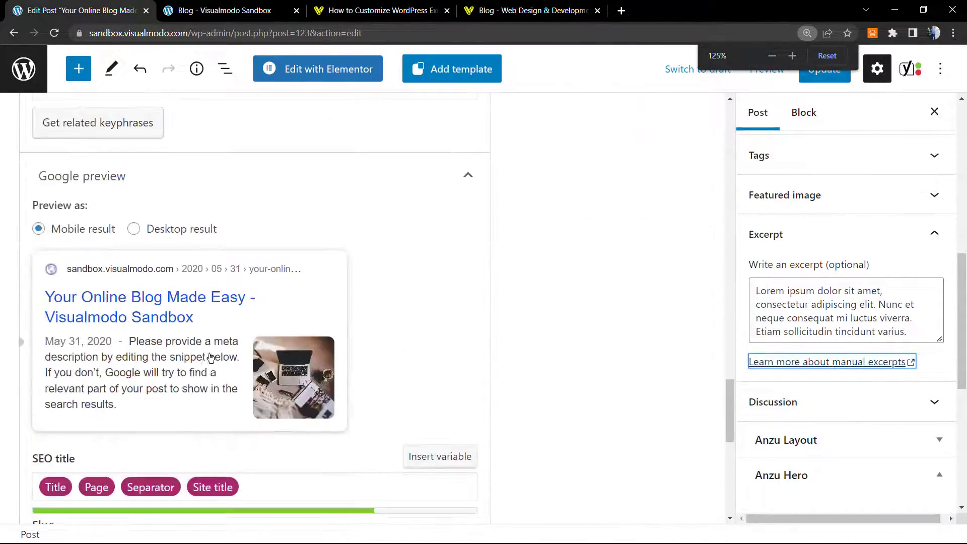
scroll(211, 352, down, 3)
scroll(211, 352, down, 1)
scroll(170, 351, up, 2)
scroll(168, 351, up, 3)
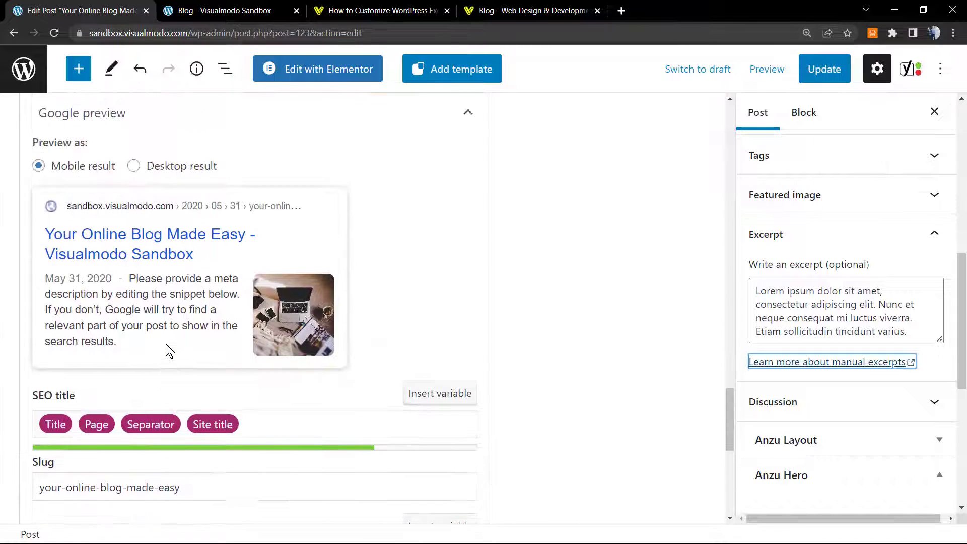
scroll(144, 313, up, 3)
scroll(143, 314, down, 3)
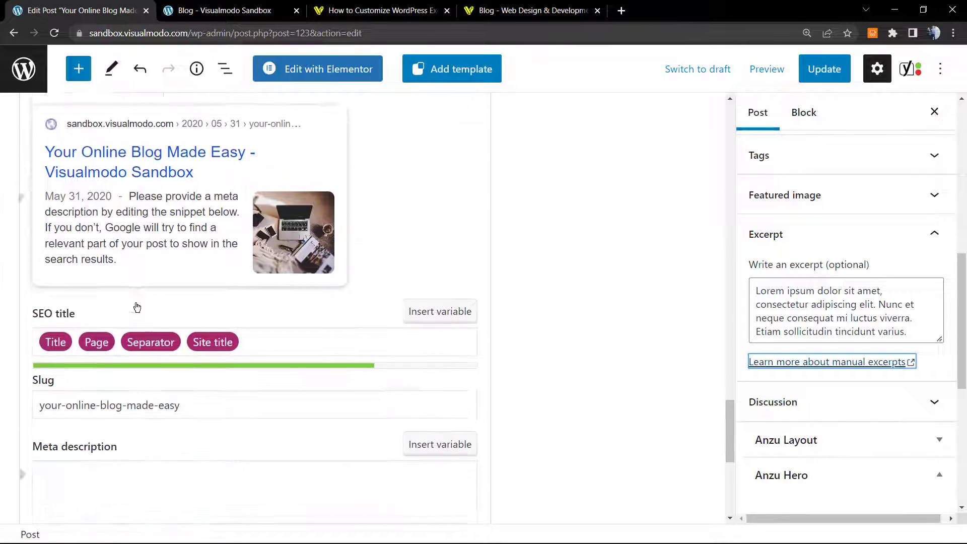
scroll(132, 324, up, 1)
scroll(121, 340, down, 2)
drag(144, 407, 35, 402)
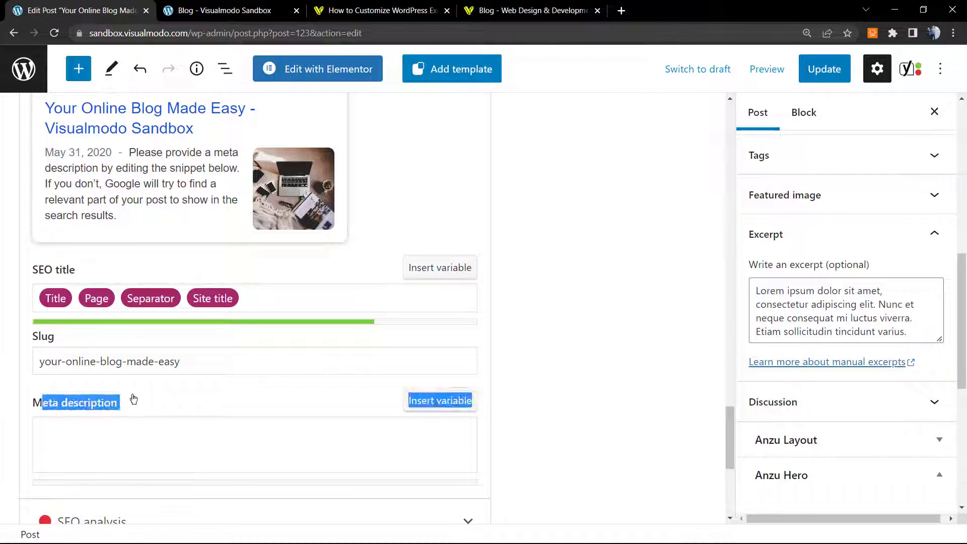
click(241, 403)
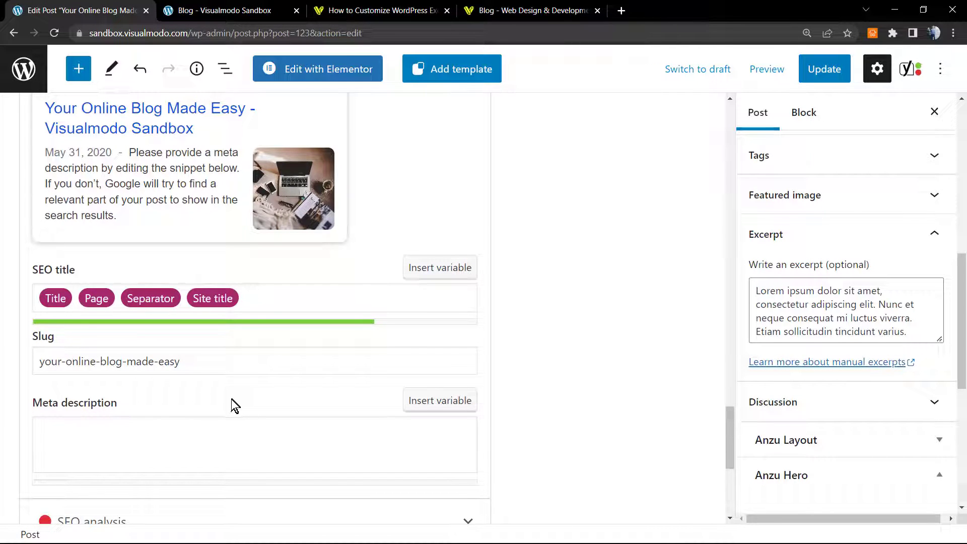
click(250, 435)
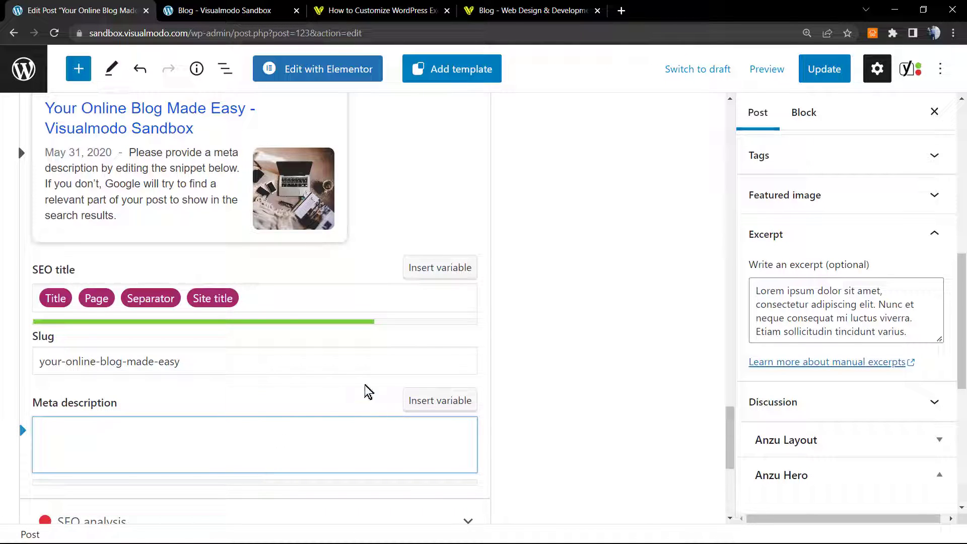
click(810, 314)
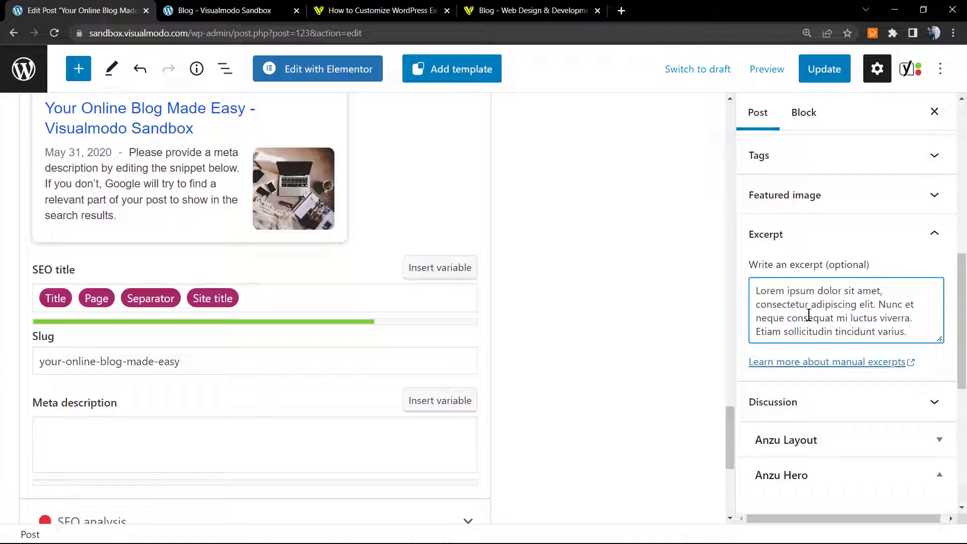
scroll(408, 370, up, 5)
scroll(408, 355, up, 5)
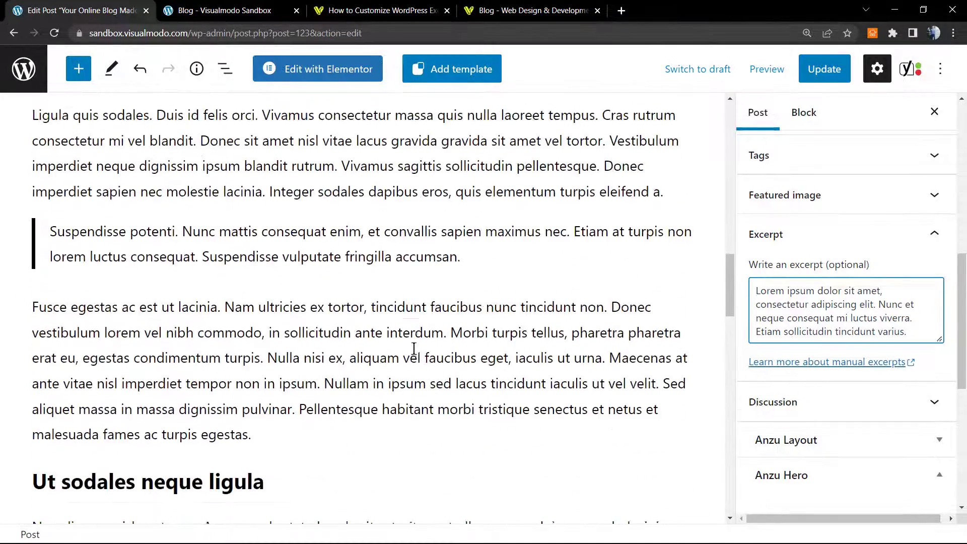
scroll(424, 348, up, 5)
scroll(424, 348, up, 5)
scroll(424, 347, up, 3)
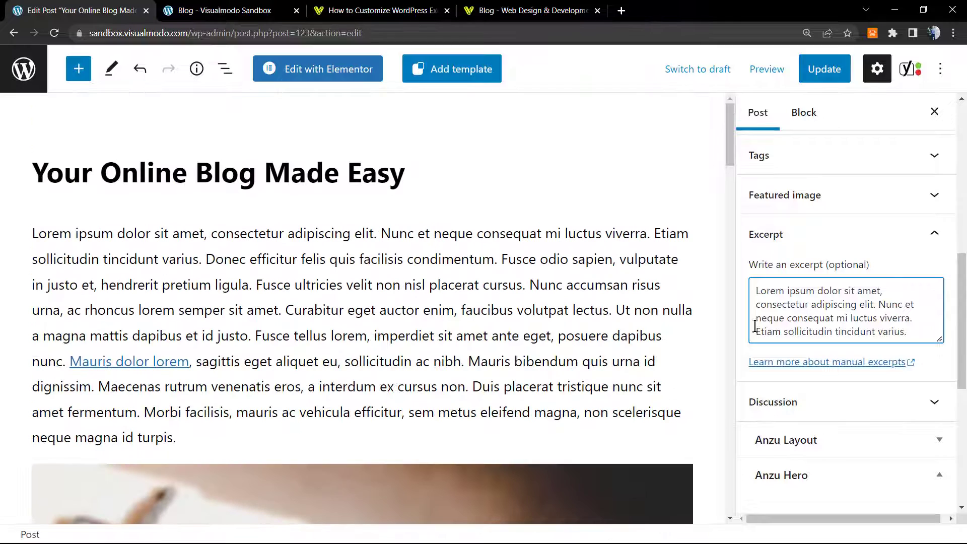
Step: Check the sandbox blog excerpt, then open the Visualmodo blog from the excerpts article
click(224, 9)
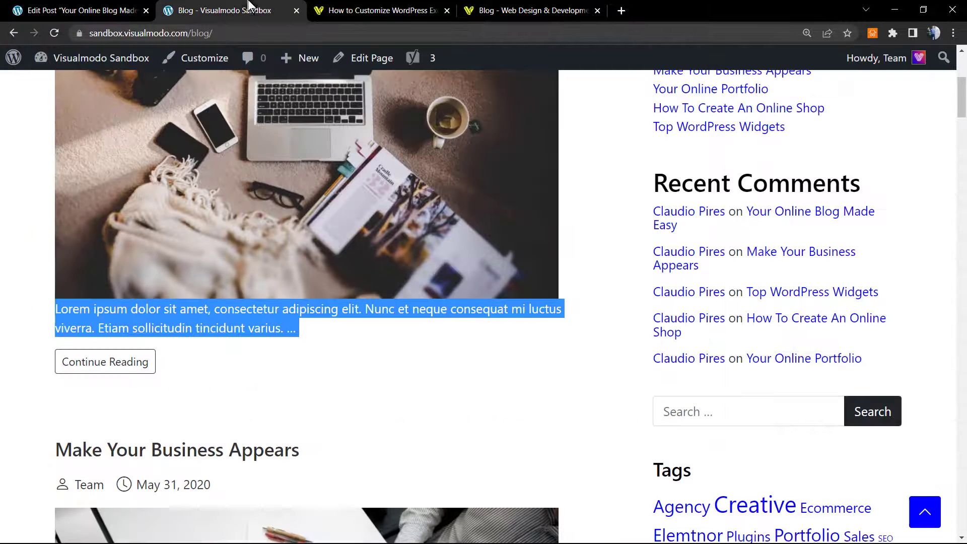
click(392, 6)
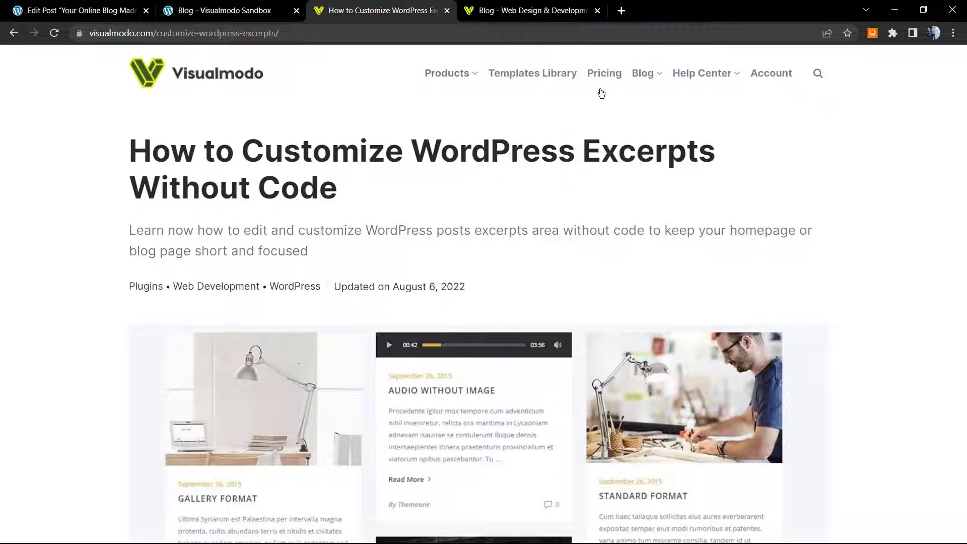
click(642, 73)
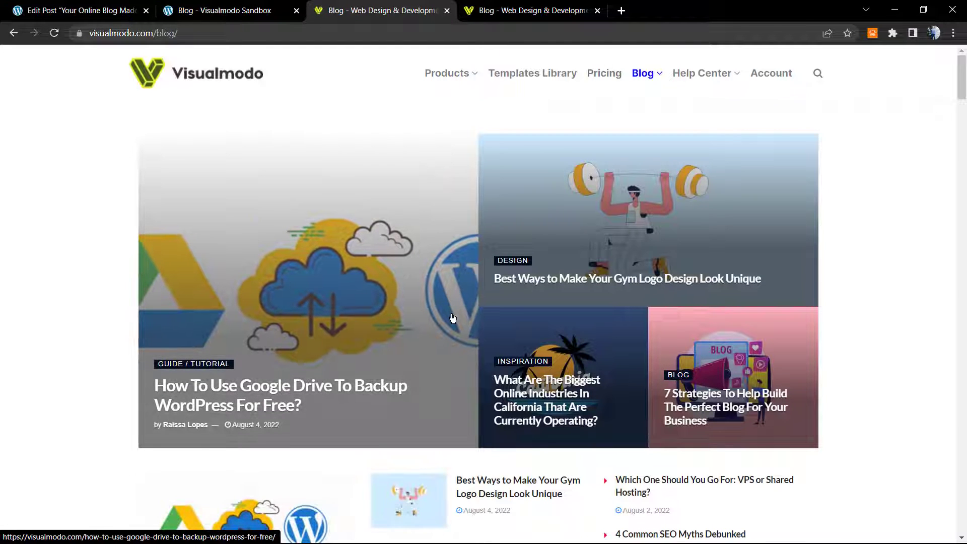
scroll(351, 402, down, 5)
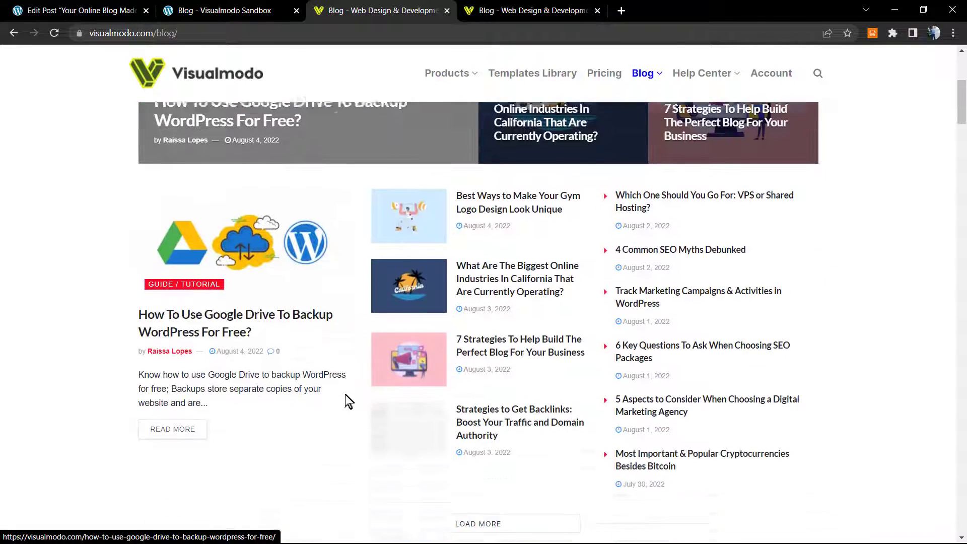
scroll(351, 348, down, 5)
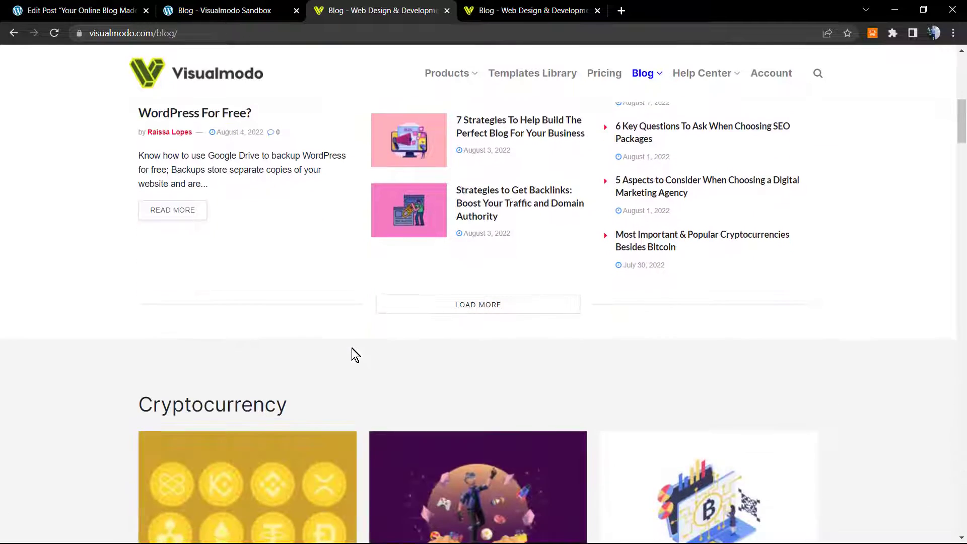
scroll(352, 348, down, 3)
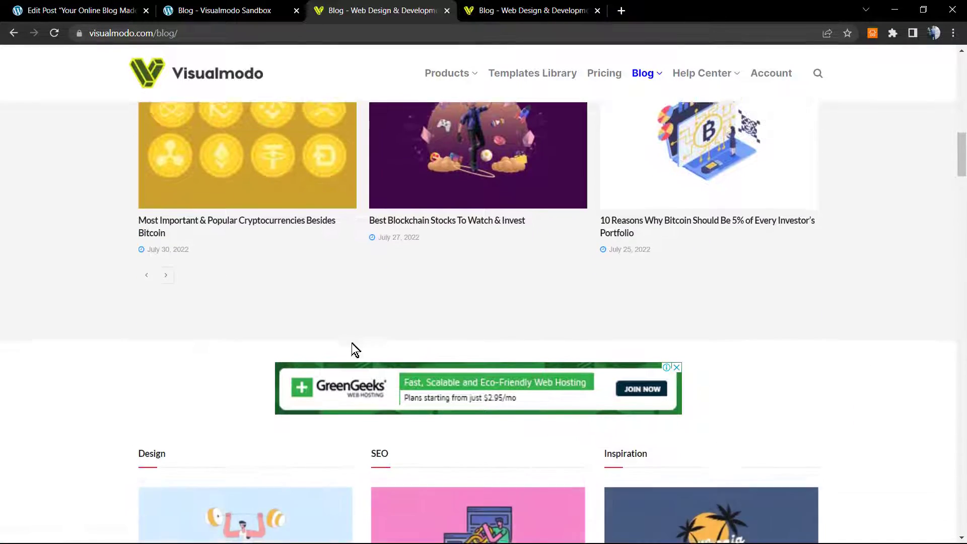
scroll(352, 348, down, 3)
scroll(351, 349, down, 2)
scroll(351, 349, down, 2)
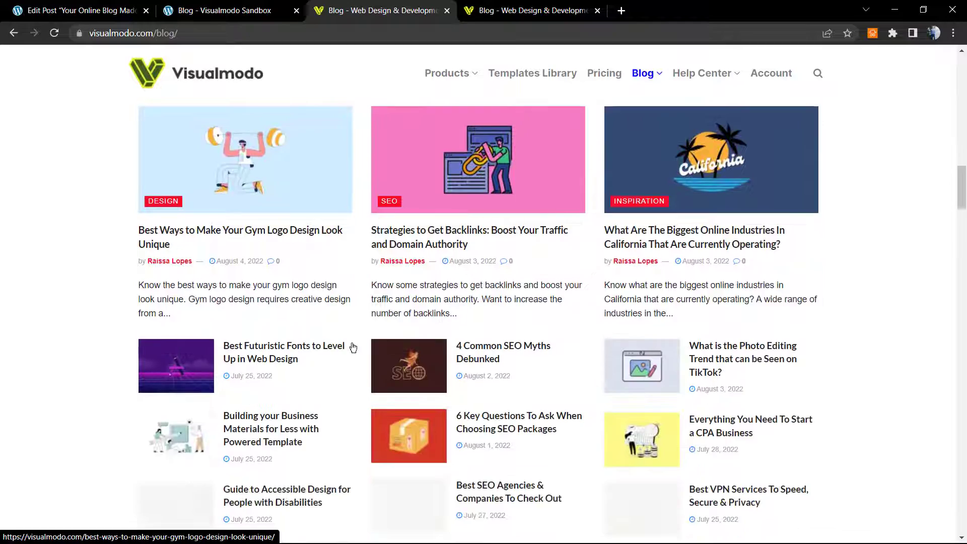
scroll(352, 348, down, 2)
scroll(351, 348, down, 1)
scroll(352, 348, down, 2)
scroll(352, 349, down, 2)
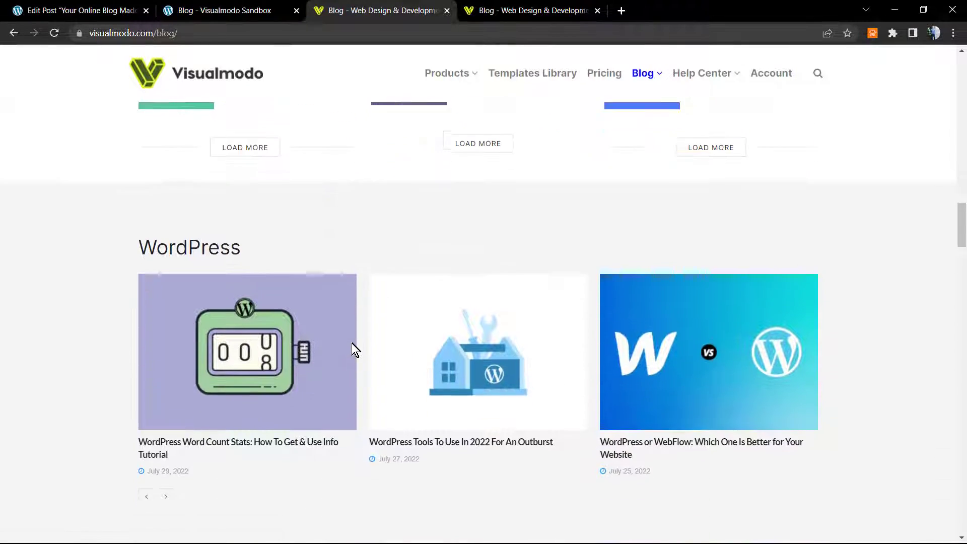
scroll(352, 348, down, 1)
scroll(352, 348, down, 2)
scroll(353, 347, down, 1)
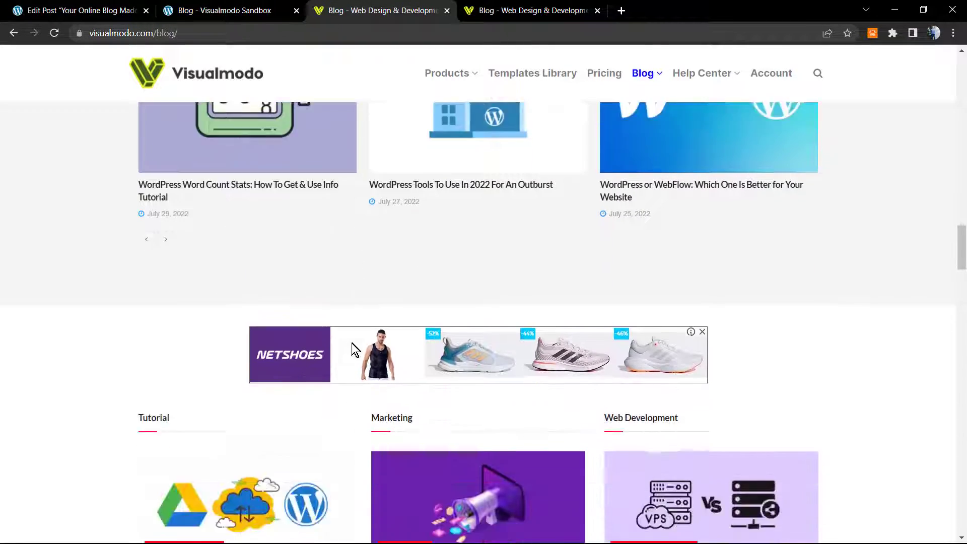
scroll(353, 348, down, 2)
scroll(353, 348, down, 2)
scroll(353, 347, down, 2)
scroll(352, 348, down, 1)
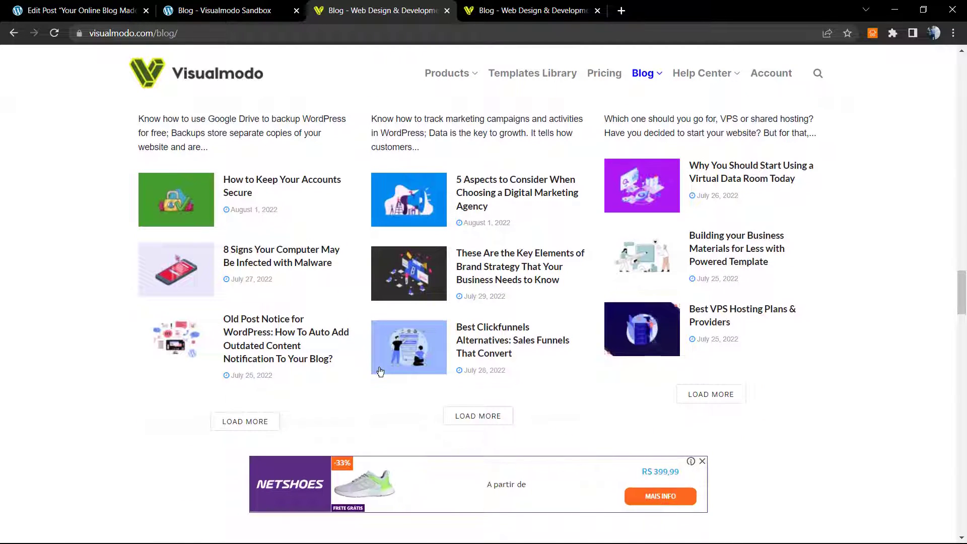
scroll(352, 343, down, 1)
scroll(377, 365, down, 1)
scroll(377, 365, down, 2)
scroll(376, 365, down, 1)
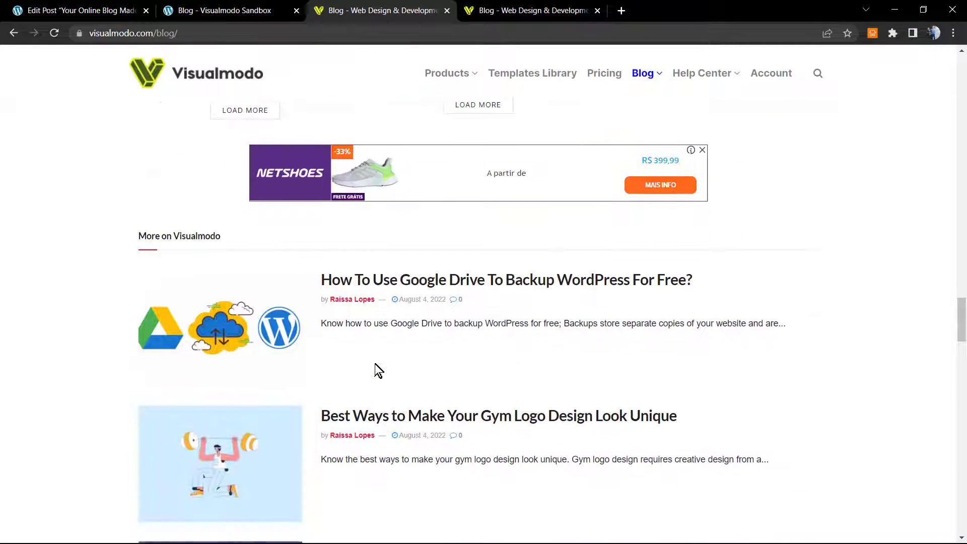
scroll(376, 365, down, 2)
scroll(376, 365, down, 3)
scroll(377, 369, down, 2)
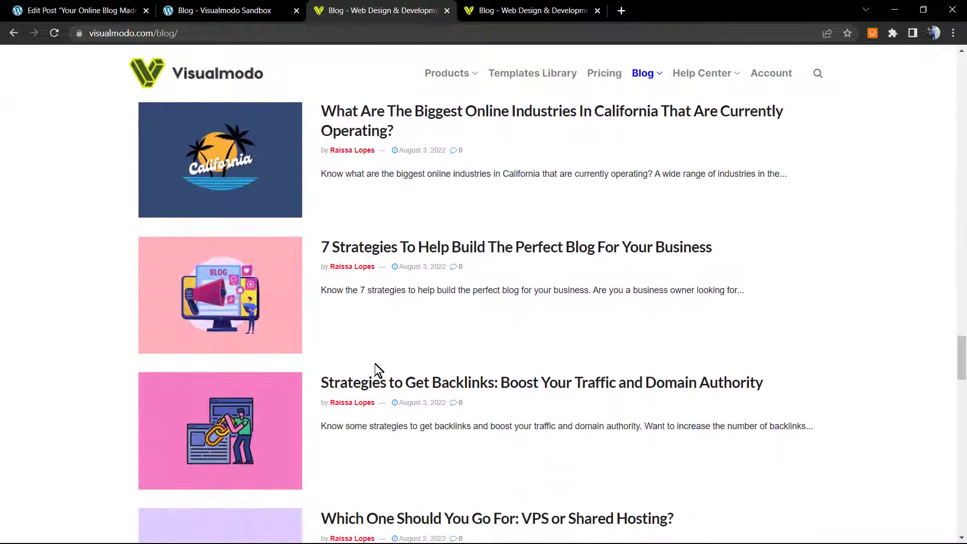
scroll(377, 369, down, 1)
scroll(377, 369, down, 2)
scroll(376, 368, down, 2)
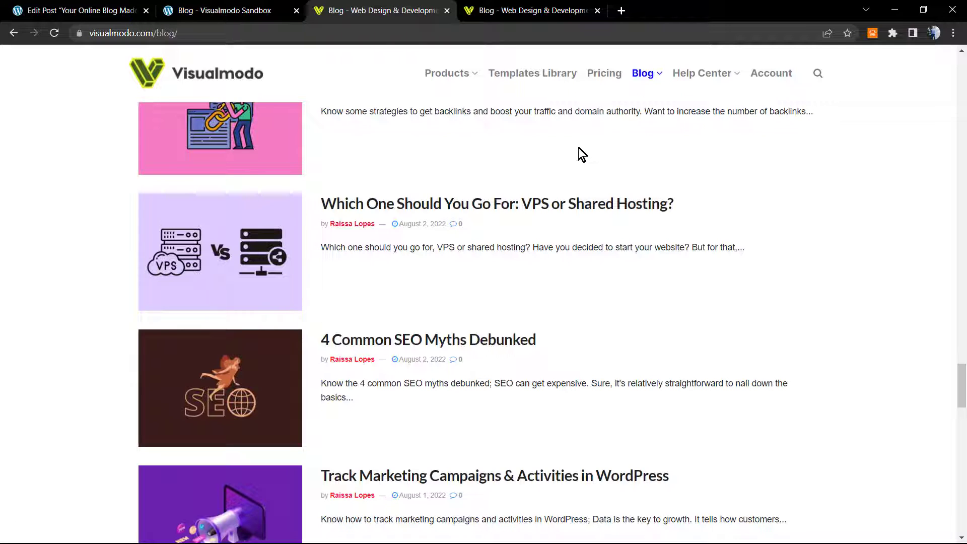
Step: Open Visualmodo's Anzu Starter Templates Library from the navigation bar
click(532, 76)
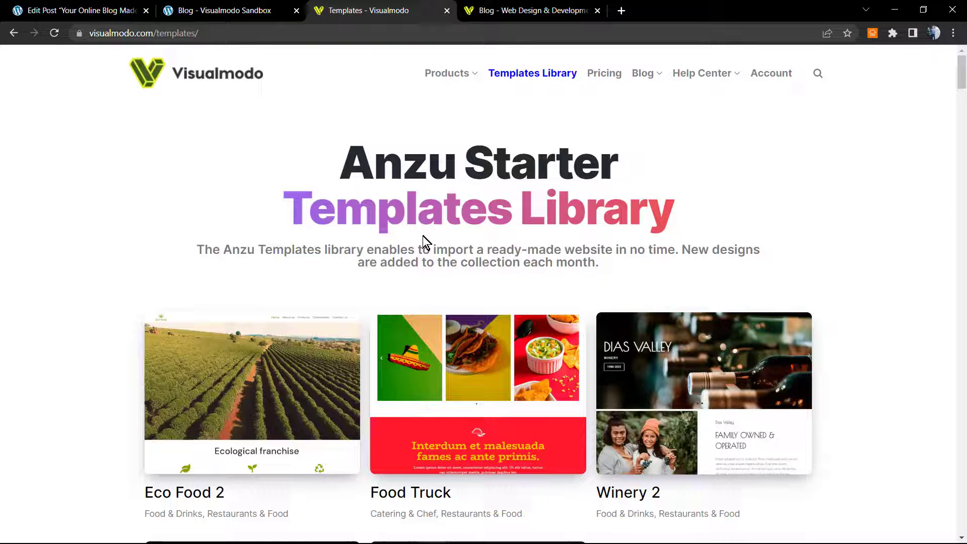
scroll(424, 240, down, 1)
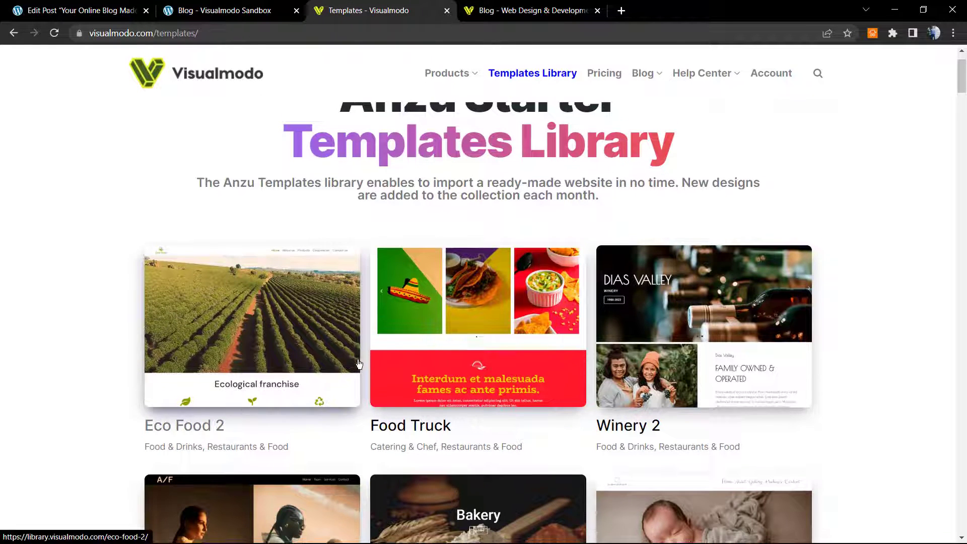
scroll(358, 365, down, 1)
scroll(370, 351, down, 2)
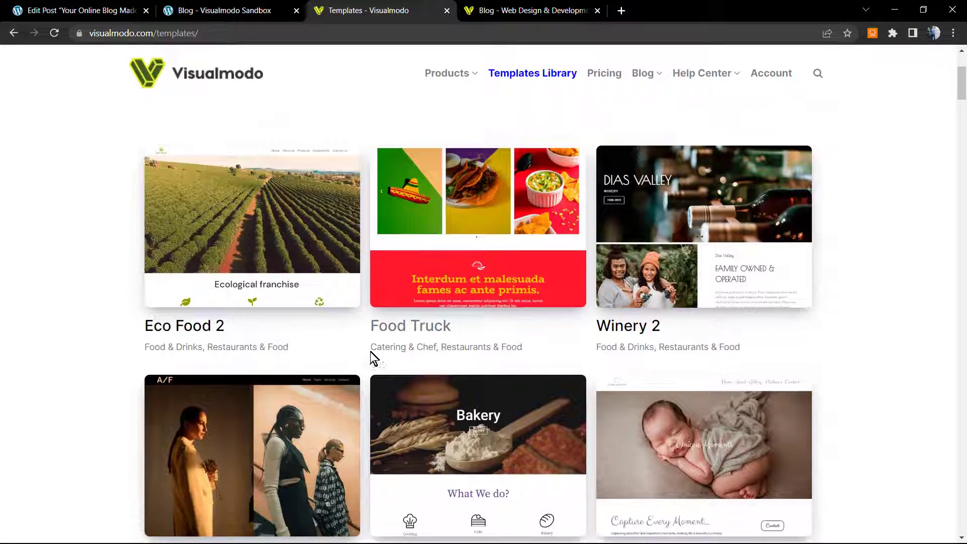
scroll(370, 352, down, 2)
scroll(371, 351, down, 2)
scroll(370, 352, down, 1)
scroll(370, 355, down, 3)
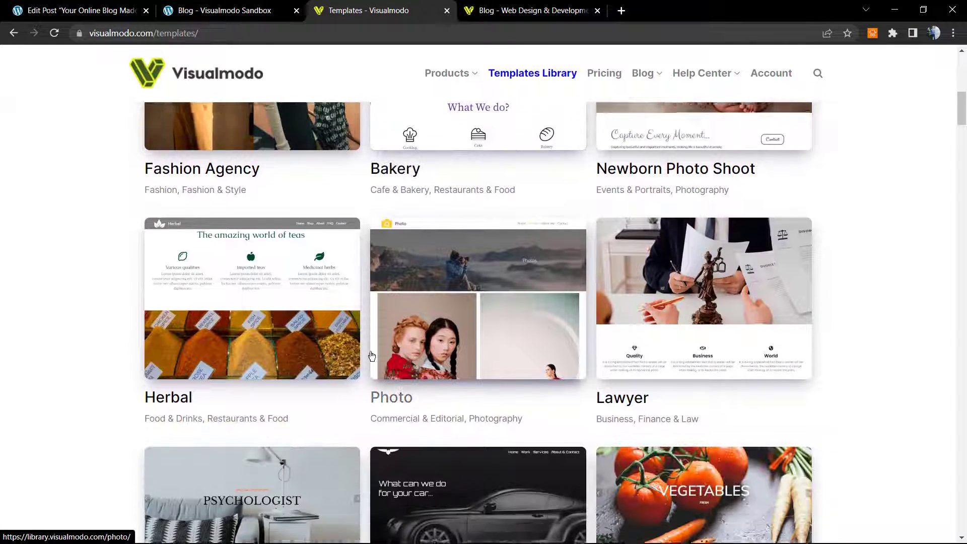
scroll(370, 355, down, 3)
scroll(371, 355, down, 1)
scroll(370, 356, down, 2)
scroll(370, 355, down, 3)
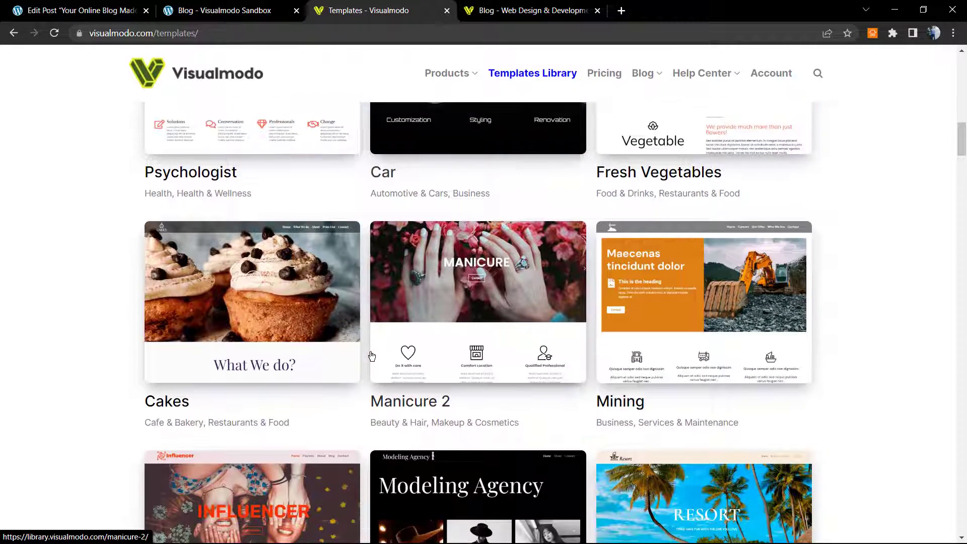
scroll(370, 355, down, 1)
scroll(371, 355, down, 1)
scroll(370, 355, down, 2)
scroll(370, 349, down, 3)
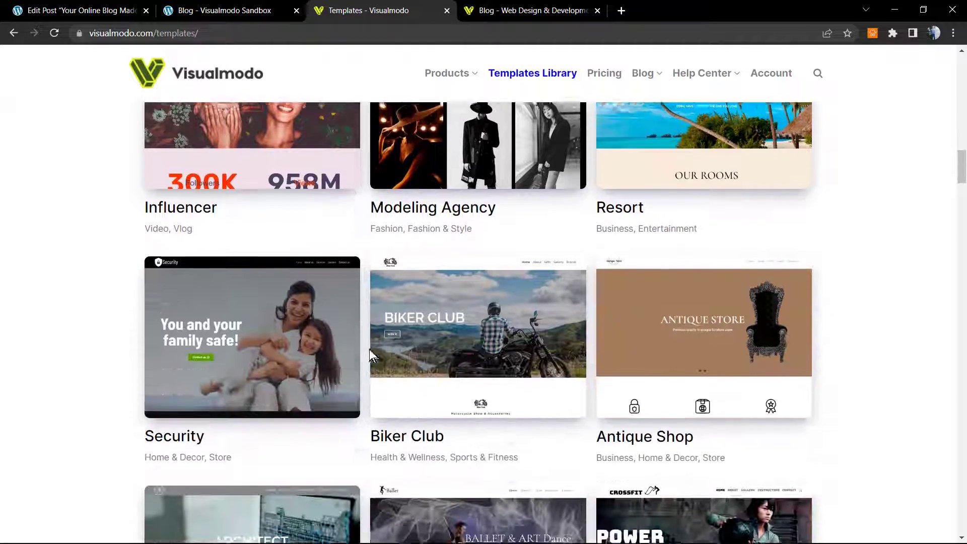
scroll(369, 349, down, 1)
scroll(369, 349, down, 2)
scroll(369, 350, down, 2)
scroll(369, 349, down, 2)
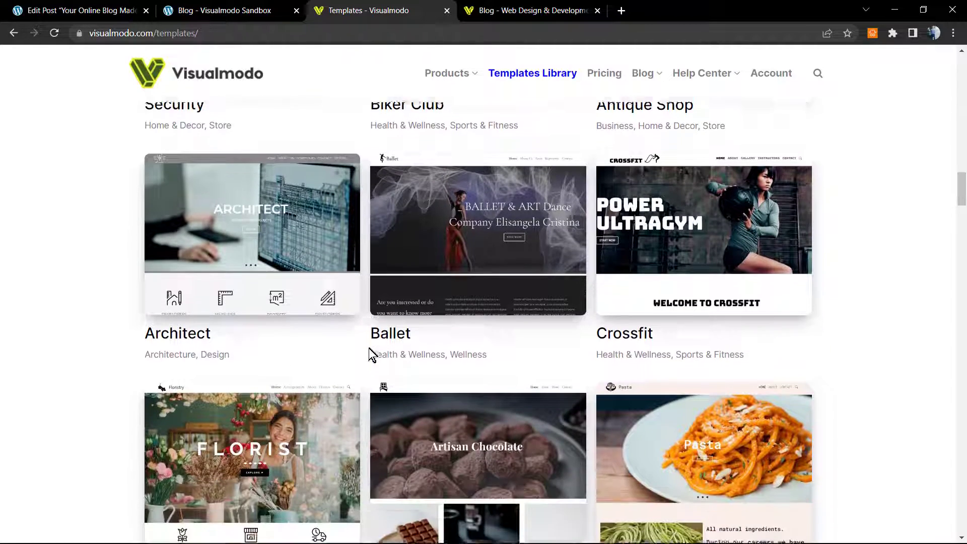
scroll(369, 348, down, 1)
scroll(368, 349, down, 1)
scroll(369, 348, down, 2)
scroll(369, 348, down, 2)
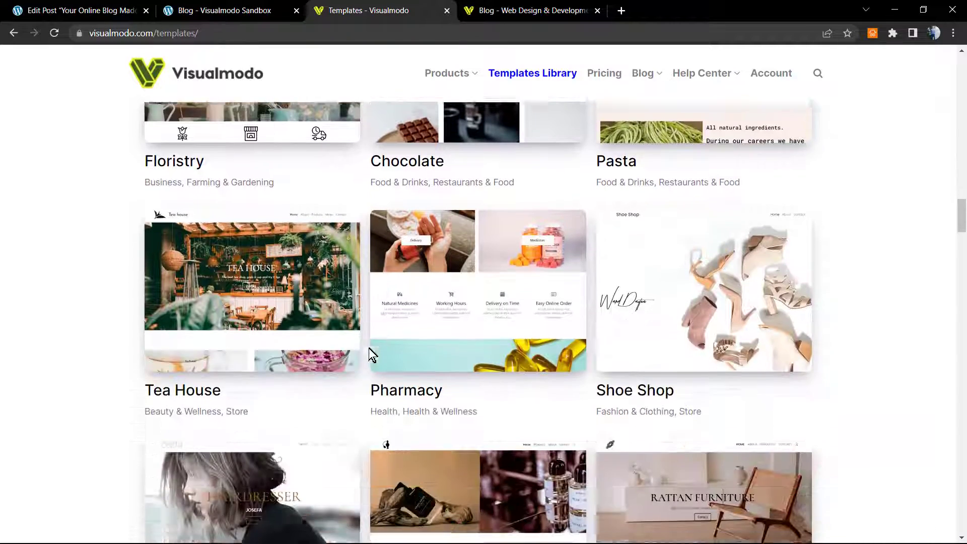
scroll(369, 348, down, 1)
scroll(369, 348, down, 2)
scroll(369, 348, down, 2)
scroll(368, 348, down, 2)
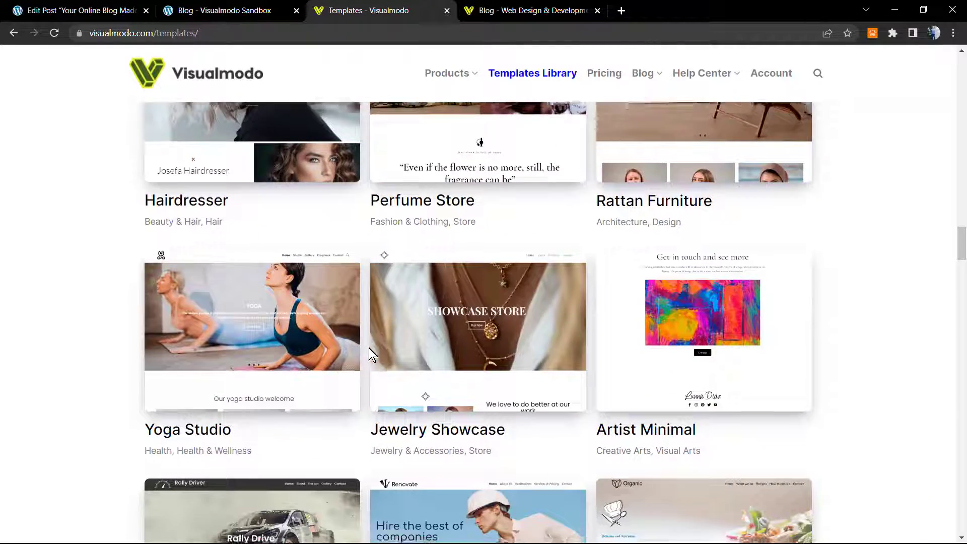
scroll(369, 349, down, 1)
scroll(369, 348, down, 2)
scroll(368, 348, down, 2)
scroll(369, 348, down, 1)
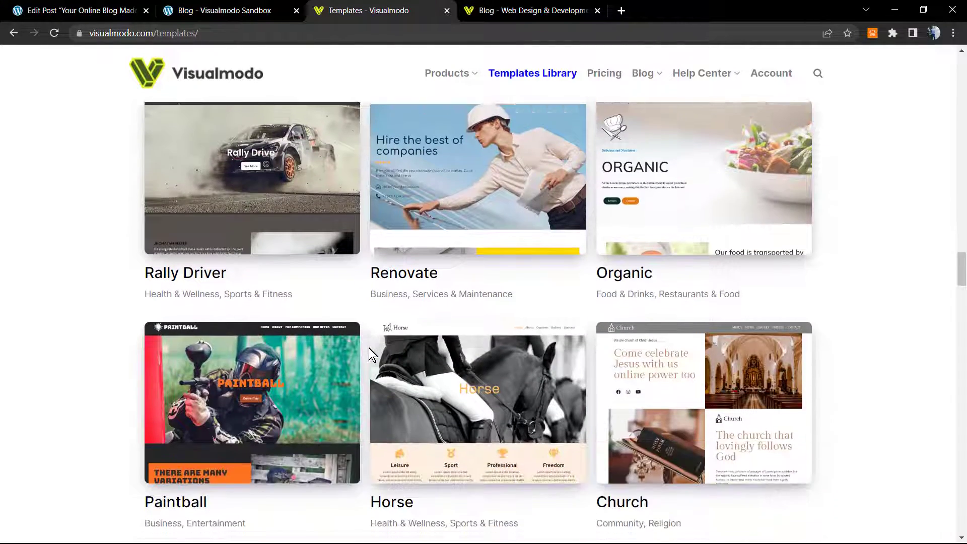
scroll(369, 349, down, 2)
scroll(368, 348, down, 2)
scroll(369, 348, down, 1)
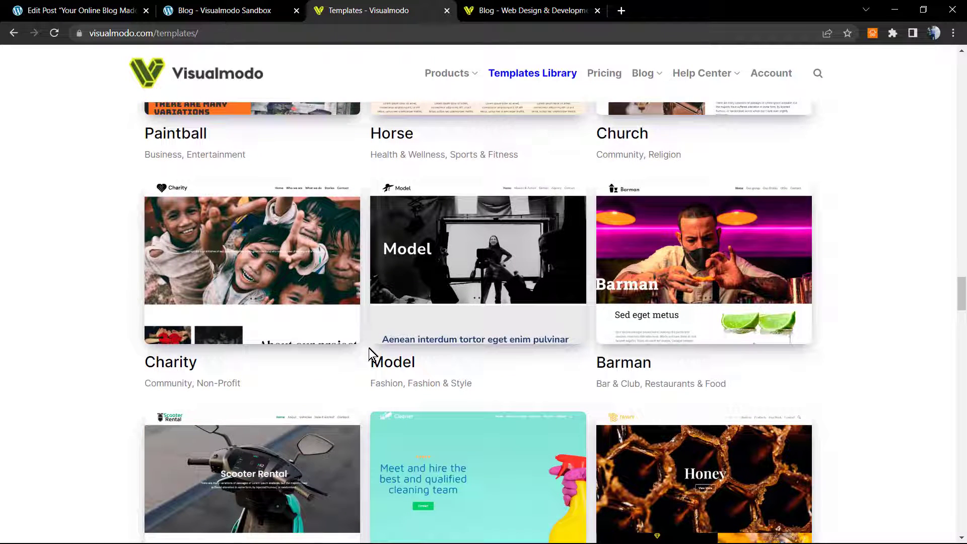
scroll(380, 371, down, 2)
scroll(380, 372, down, 2)
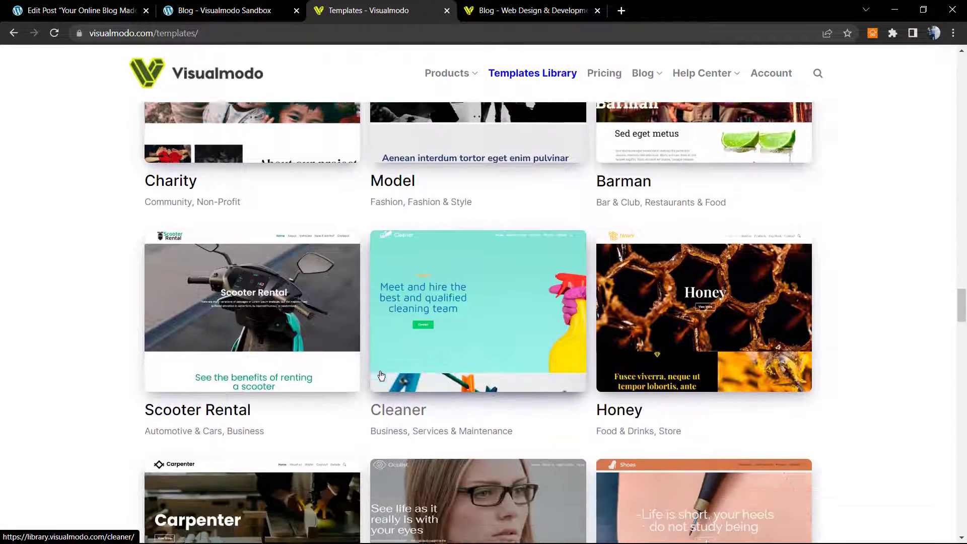
scroll(380, 372, down, 2)
scroll(376, 367, down, 3)
scroll(376, 366, down, 2)
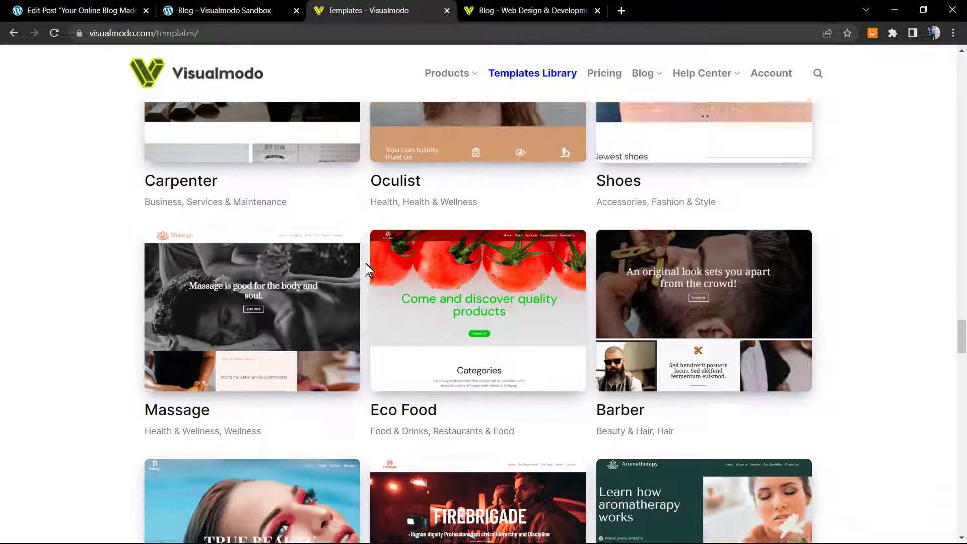